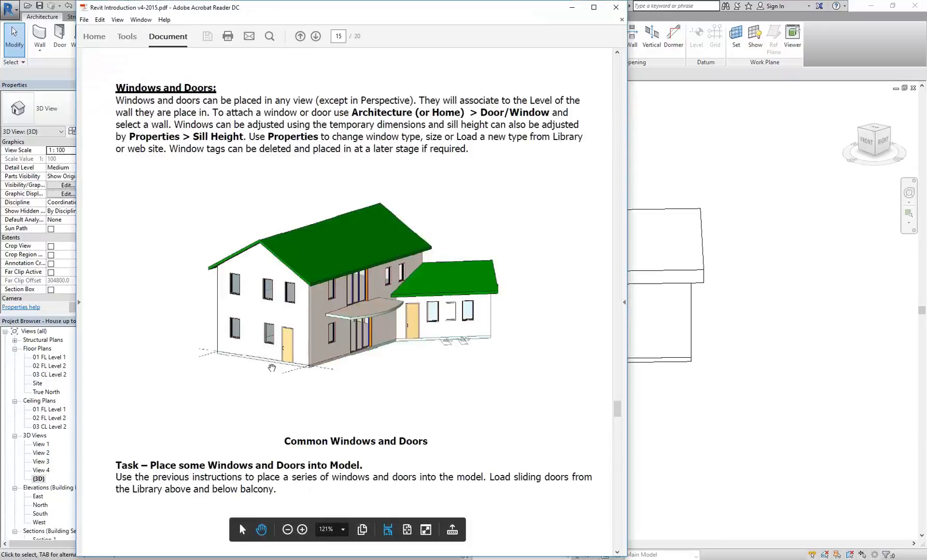
Step: Switch to Revit and open the 01 FL Level 1 floor plan
left_click(718, 431)
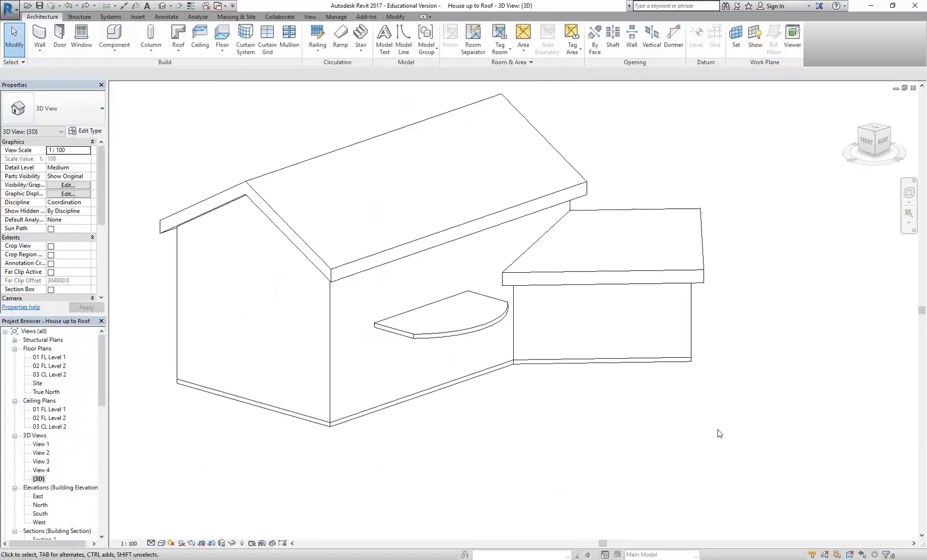
double_click(49, 357)
middle_click_drag(345, 281, 250, 206)
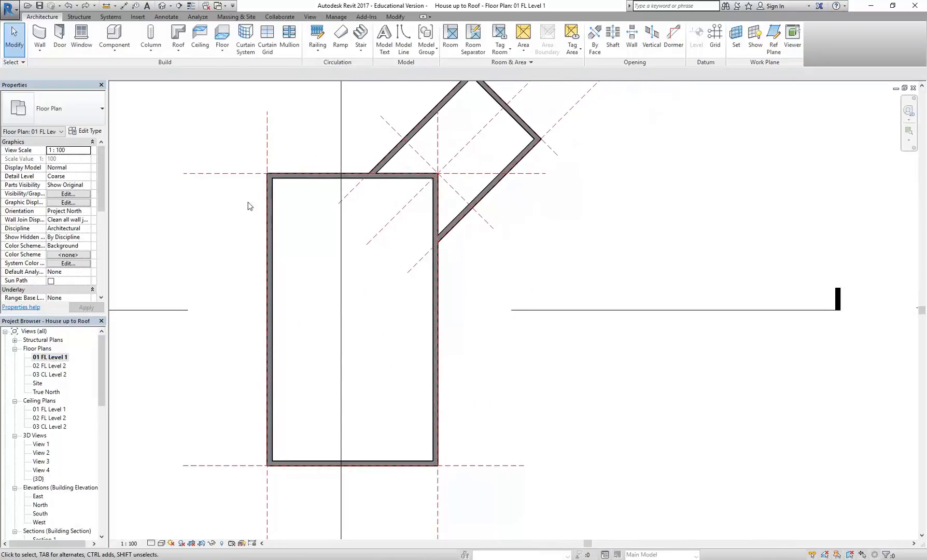
Step: Start the Door command and load the Sliding Door - 3 Panel (AUS) family from the Doors library folder
left_click(62, 38)
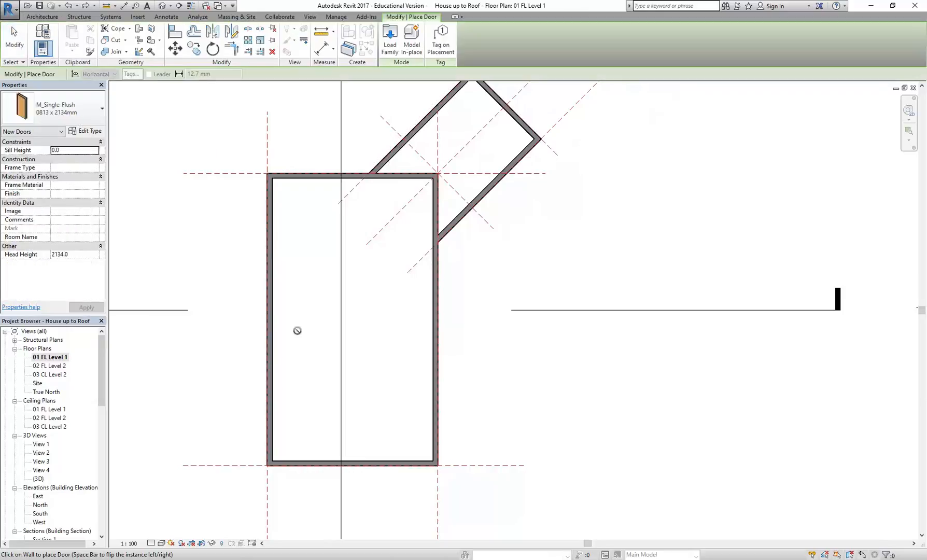
left_click(384, 50)
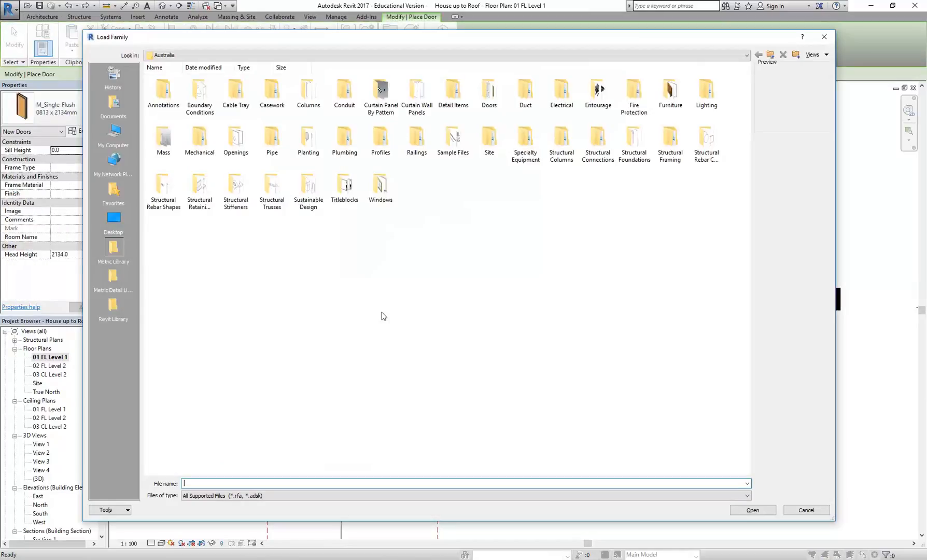
double_click(489, 92)
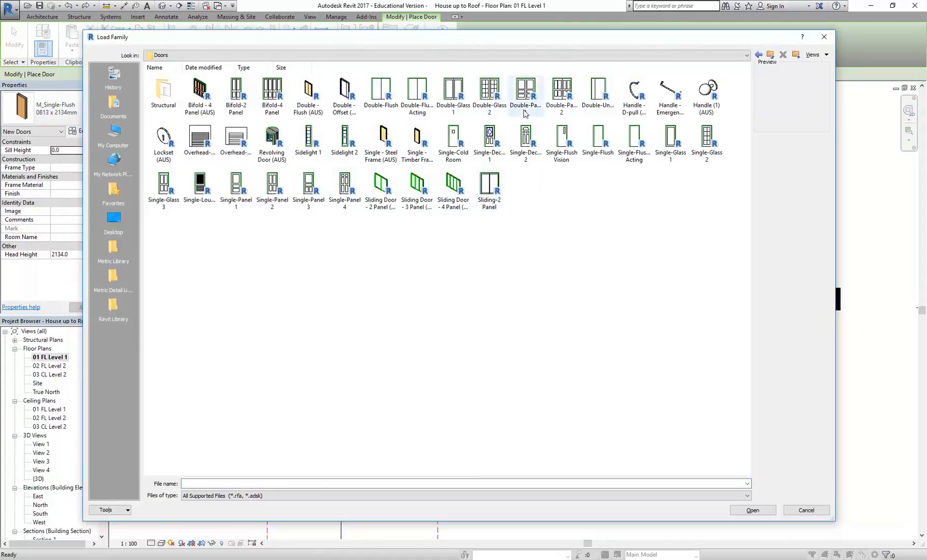
left_click(453, 187)
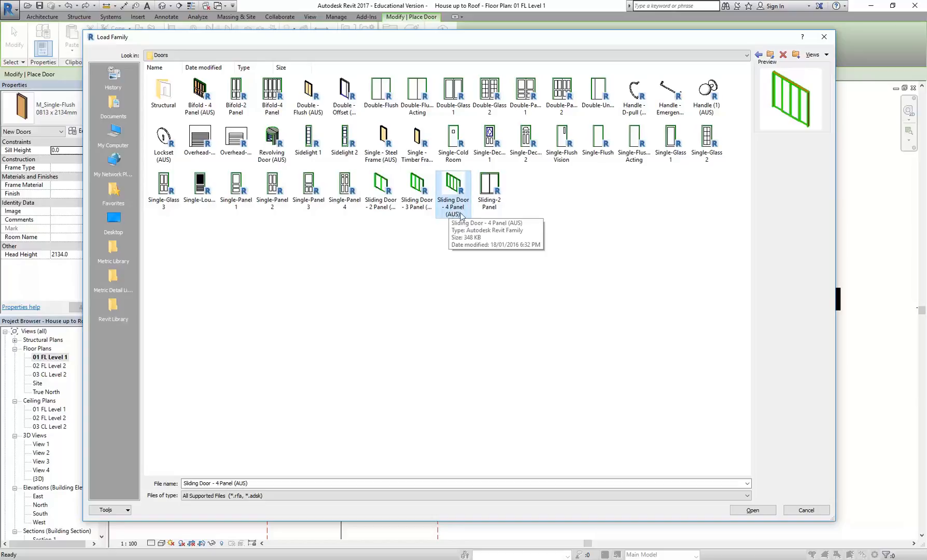
left_click(416, 210)
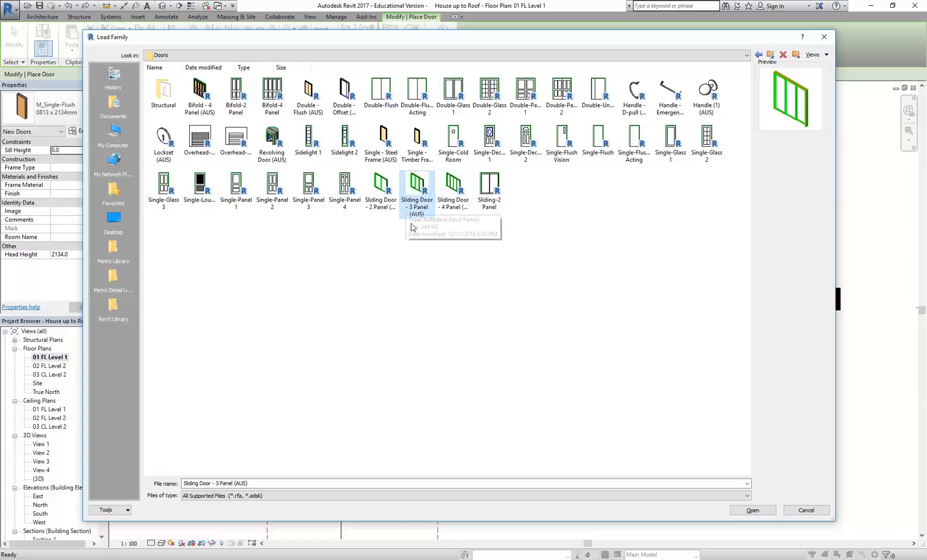
left_click(753, 511)
Step: Place the three-panel sliding door in the main building's east wall, about 4480 mm from the south wall's inner face
scroll(413, 309, "up", 4)
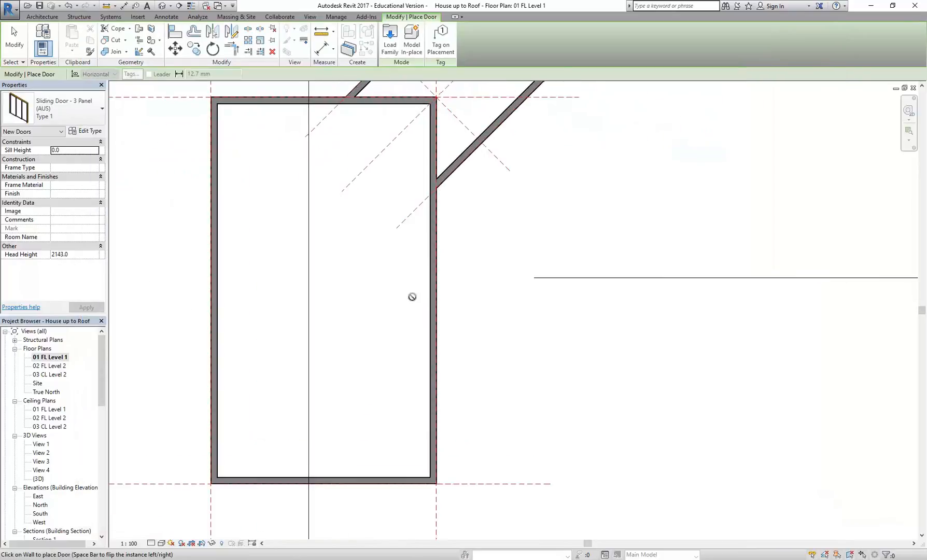
scroll(390, 358, "up", 1)
middle_click_drag(400, 356, 424, 371)
scroll(392, 360, "down", 1)
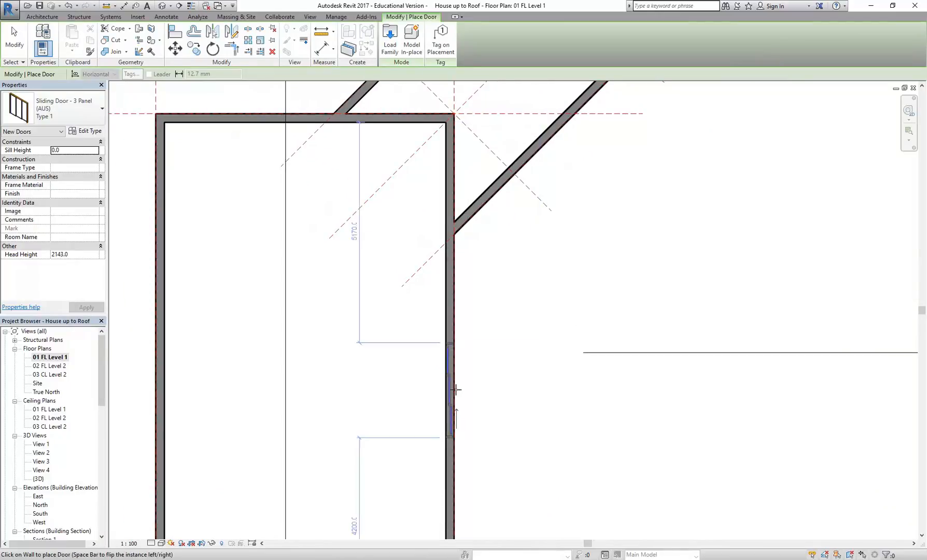
scroll(466, 394, "up", 2)
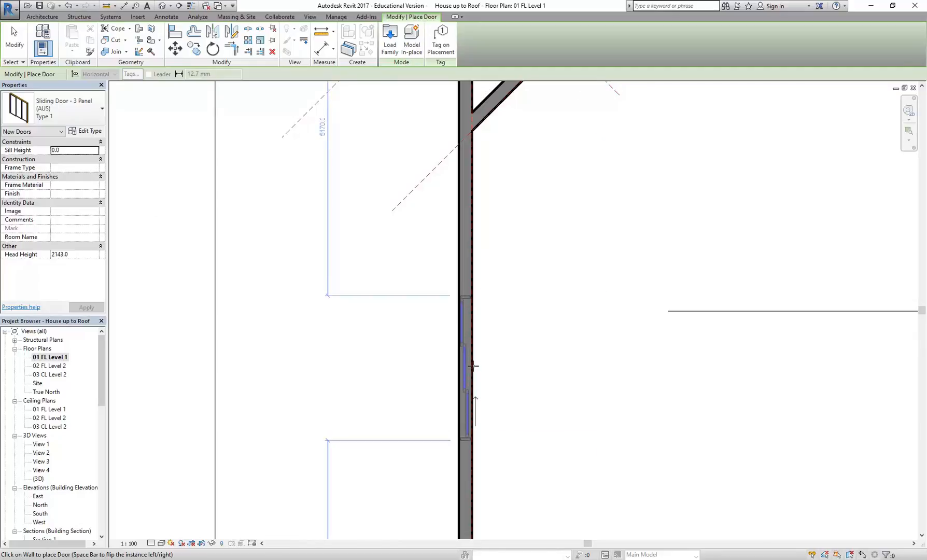
scroll(464, 342, "up", 4)
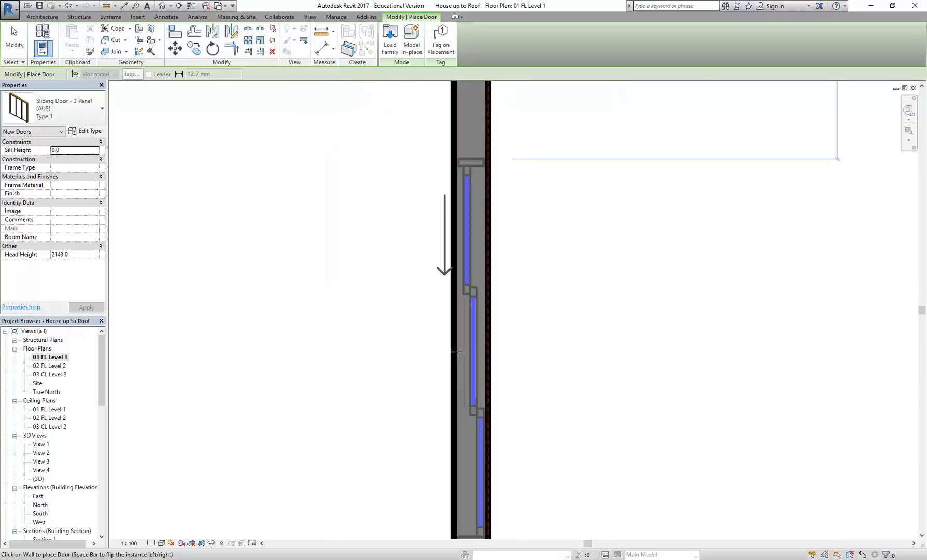
left_click(490, 361)
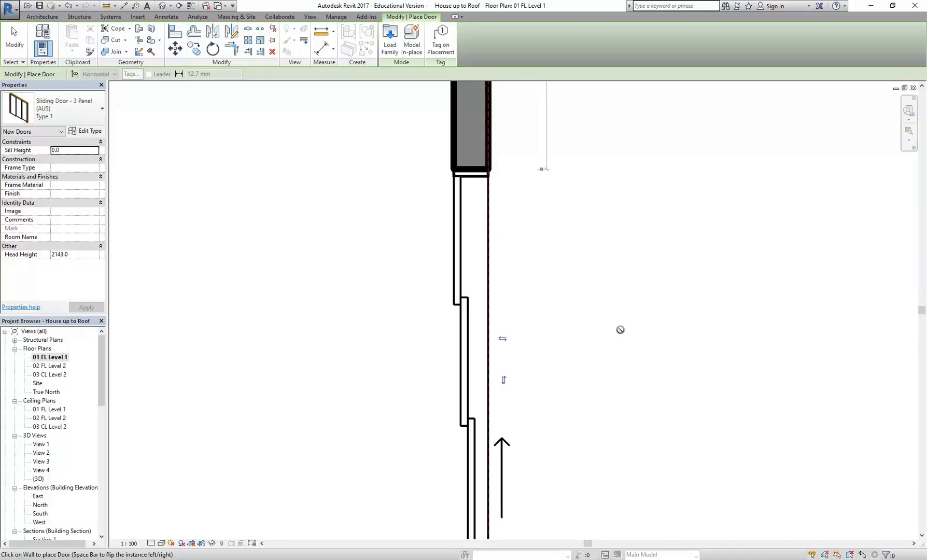
scroll(593, 329, "down", 5)
scroll(470, 311, "down", 3)
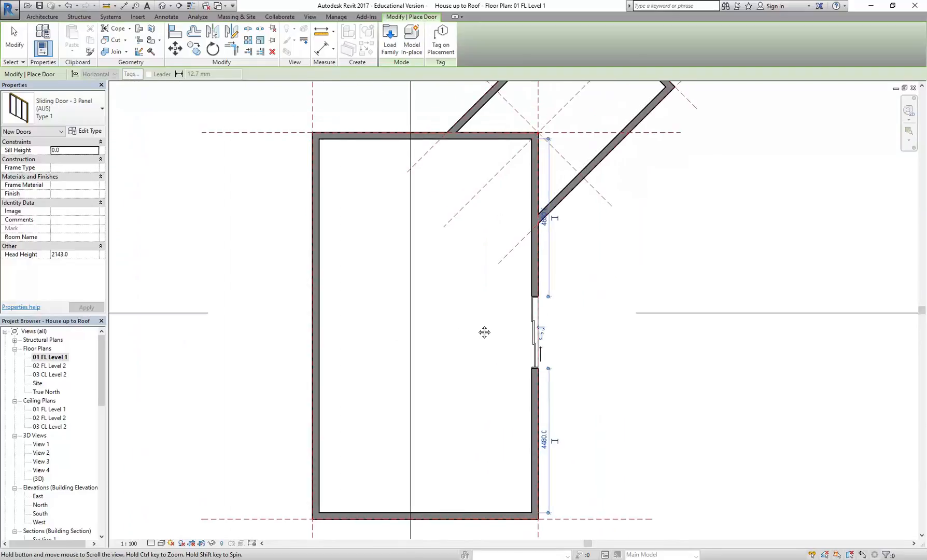
Step: Load the Single - Timber Frame (AUS) door family from the Doors library folder
left_click(389, 46)
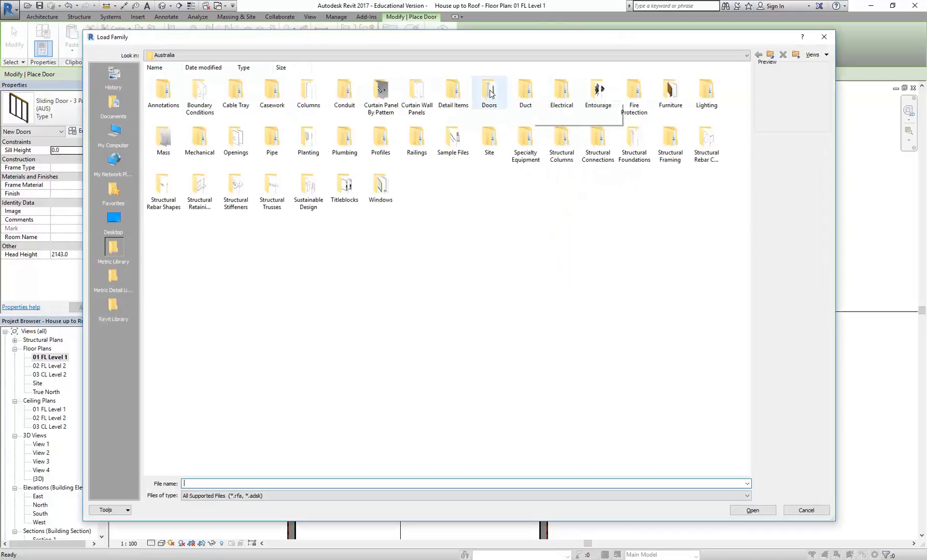
left_click_drag(486, 38, 490, 93)
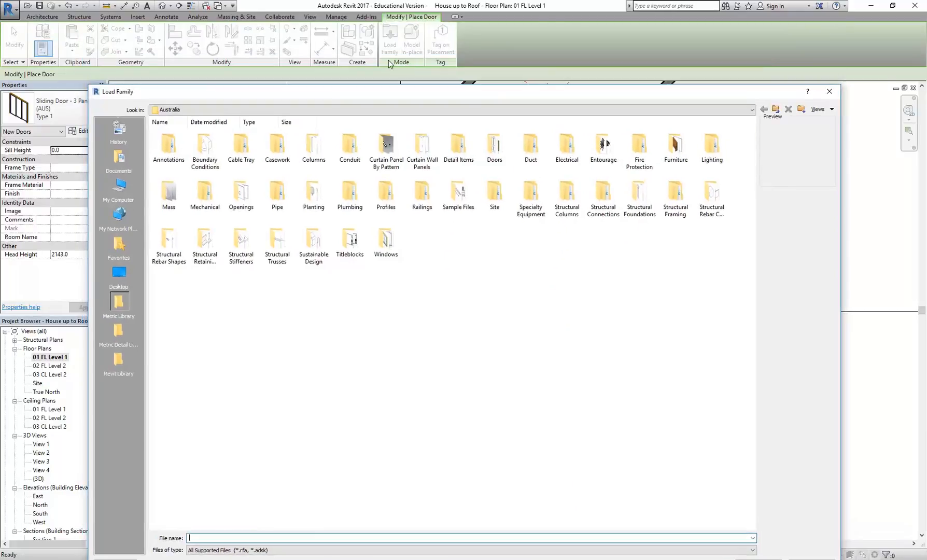
double_click(493, 148)
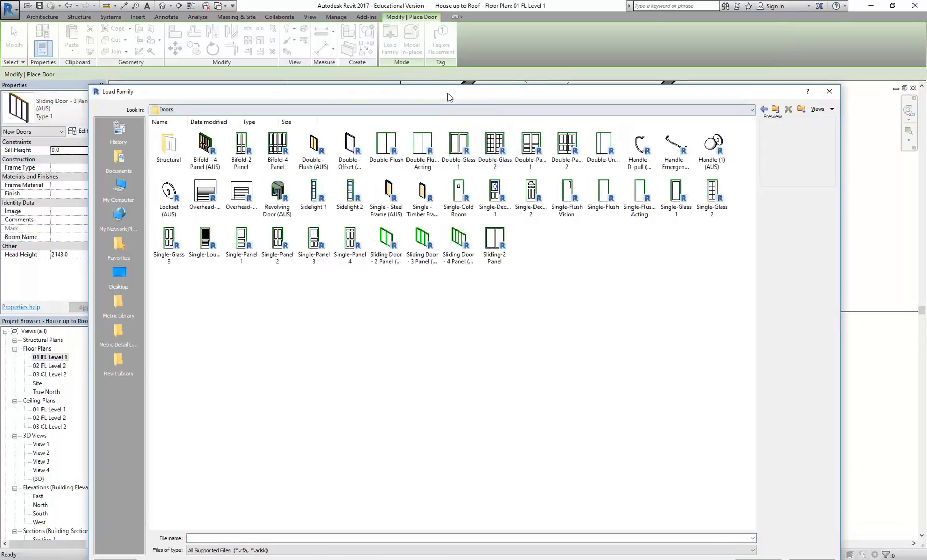
left_click_drag(449, 94, 452, 45)
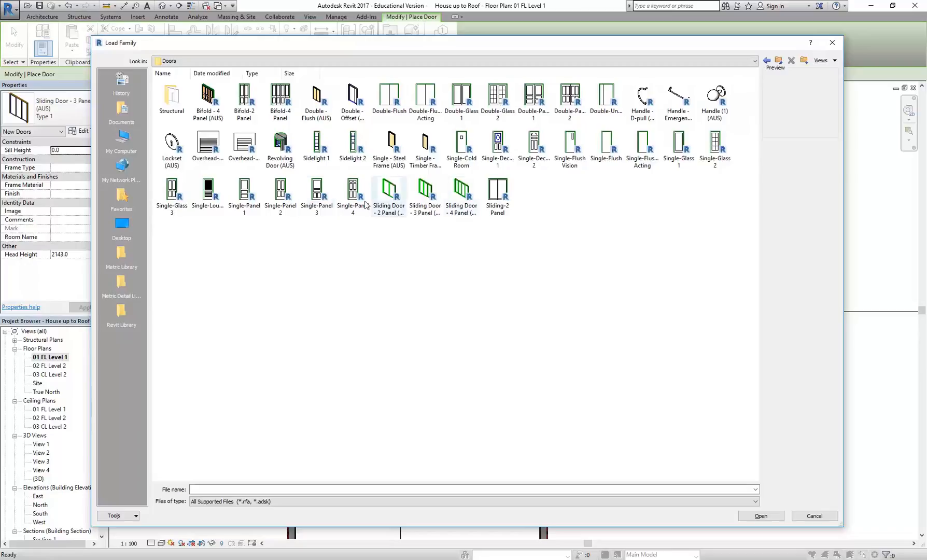
left_click(393, 148)
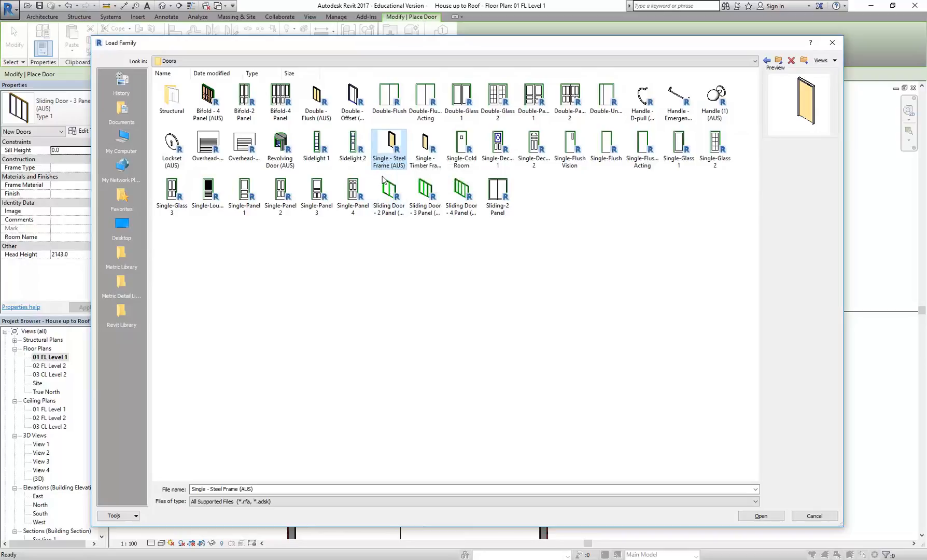
left_click(428, 155)
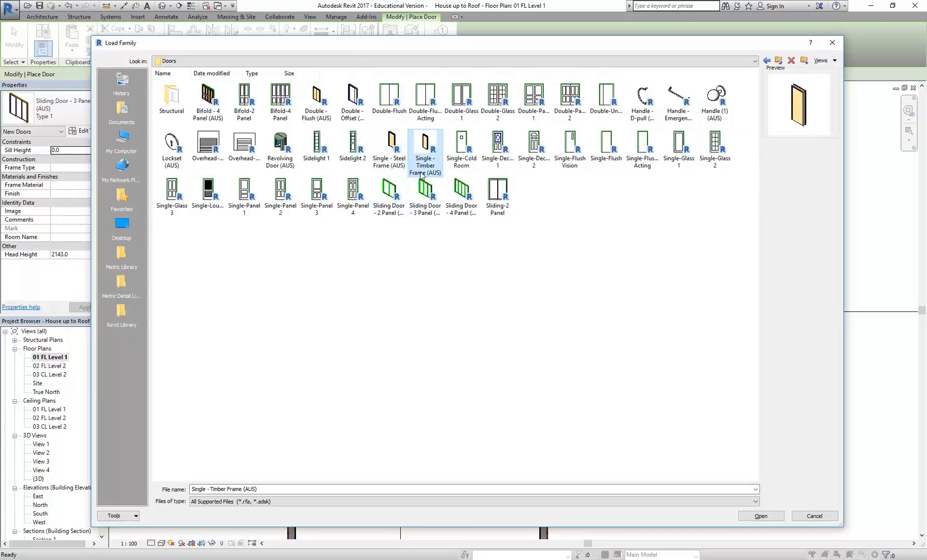
double_click(429, 134)
Step: Place an 820 timber frame door at the middle of the south wall, 2860 mm from each side wall
scroll(350, 363, "down", 2)
middle_click_drag(352, 444, 368, 275)
scroll(389, 275, "up", 3)
scroll(456, 361, "up", 1)
middle_click_drag(412, 305, 478, 305)
scroll(384, 342, "up", 3)
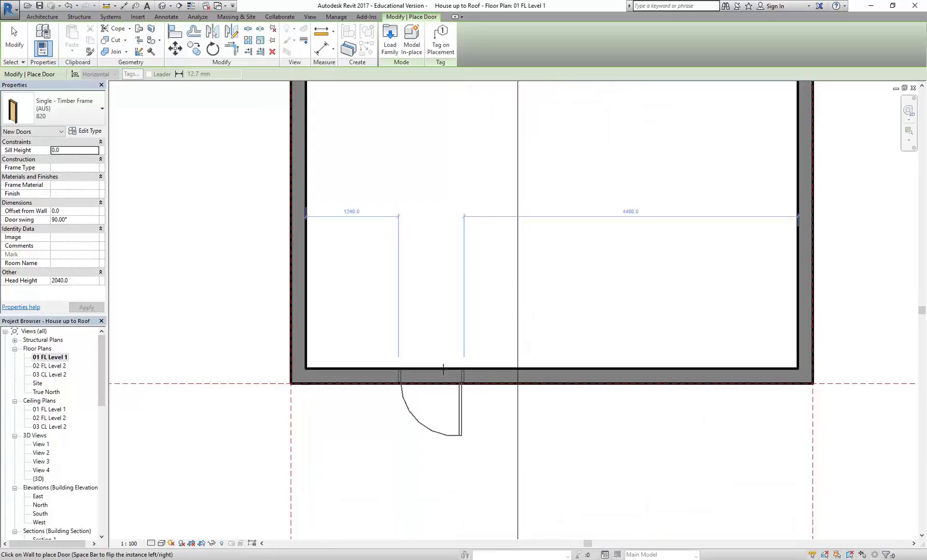
left_click(549, 370)
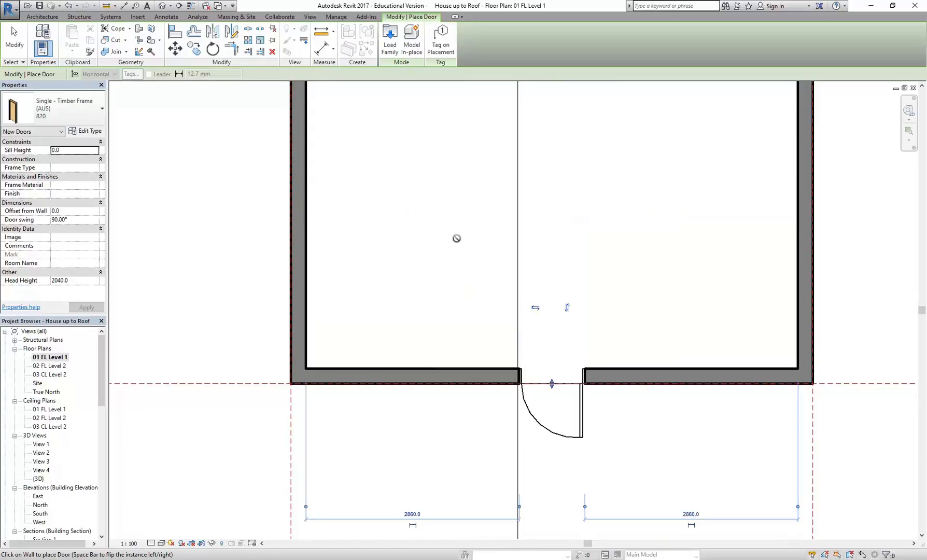
scroll(356, 244, "down", 2)
scroll(420, 354, "up", 2)
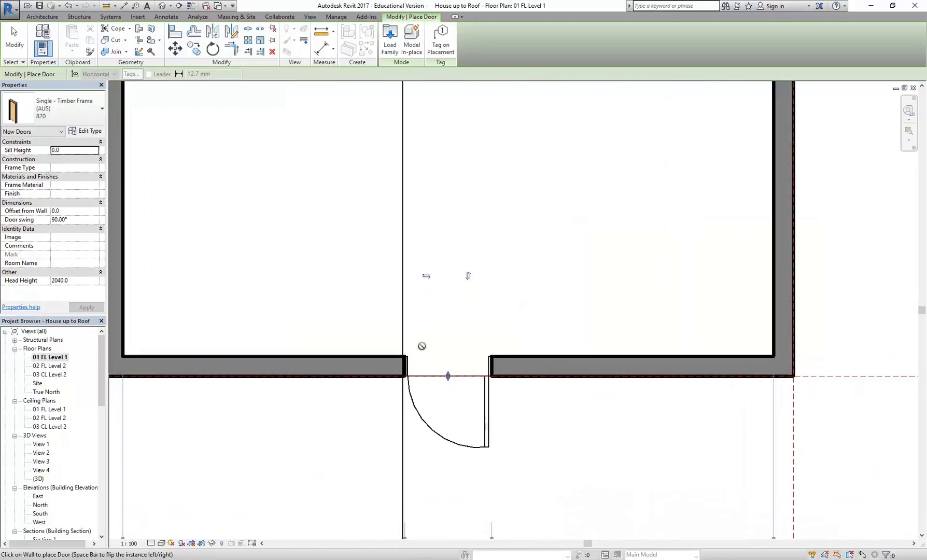
Step: Flip the single door so it opens into the room with its hinge on the west side, and end door placement
left_click(469, 277)
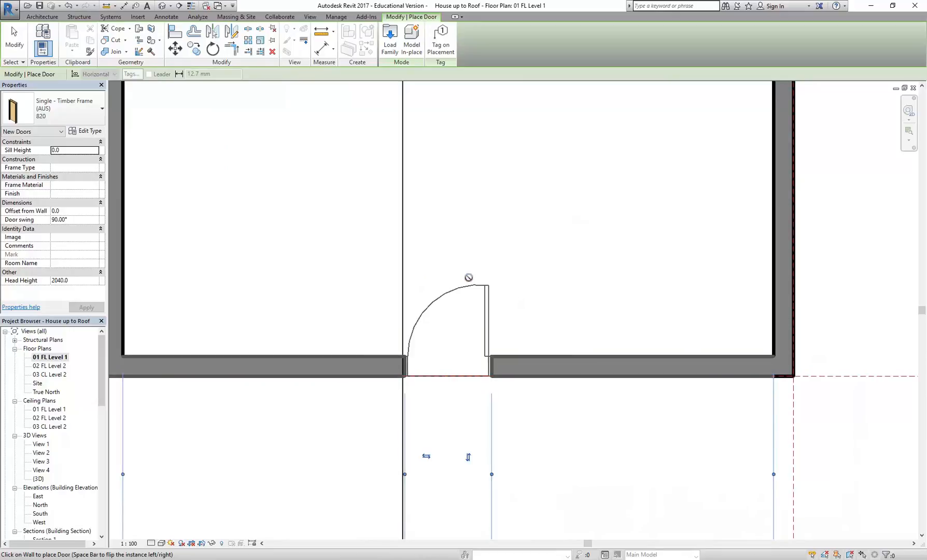
left_click(469, 457)
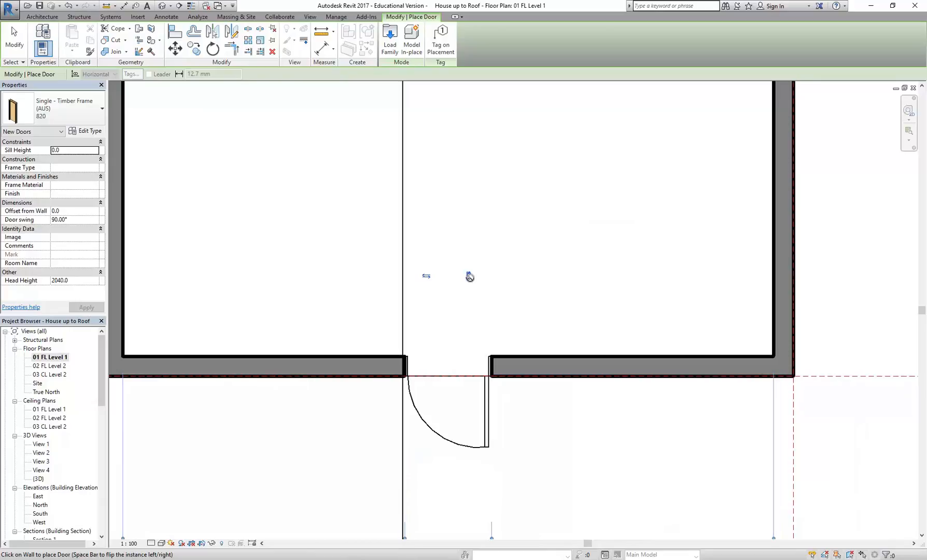
left_click(427, 276)
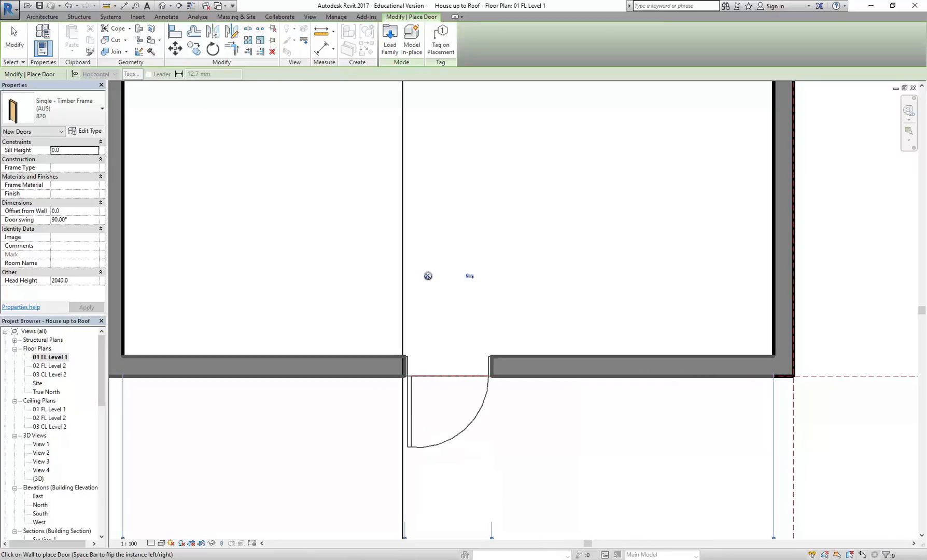
left_click(428, 276)
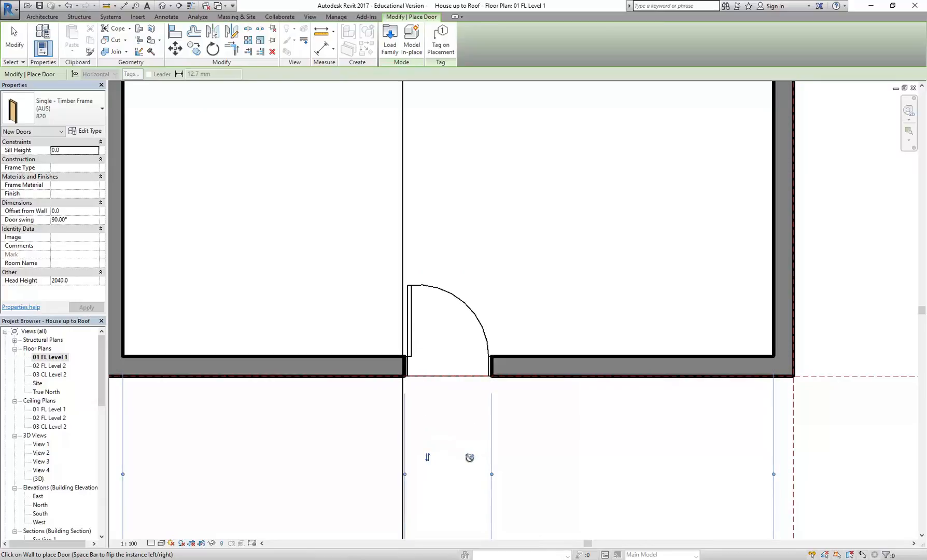
key("space")
key("space")
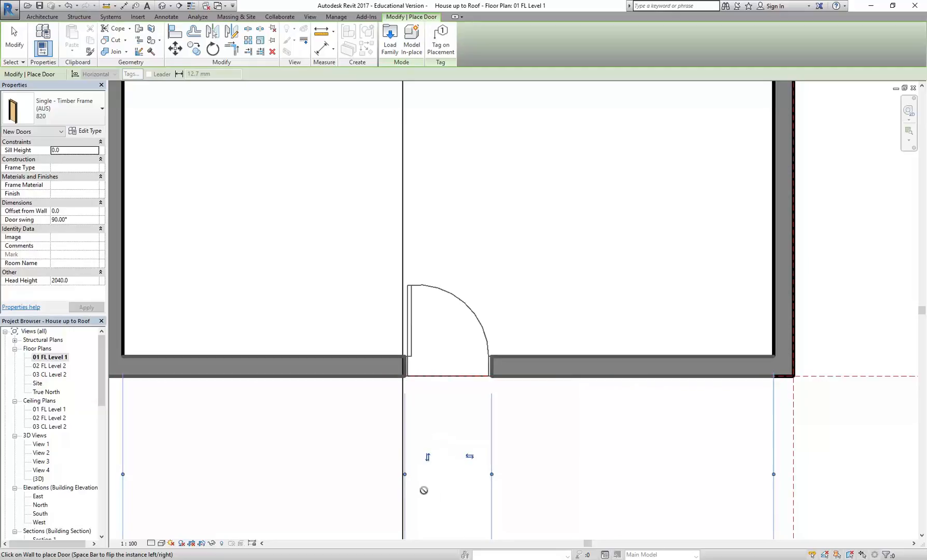
scroll(274, 270, "down", 1)
middle_click_drag(283, 279, 393, 331)
scroll(393, 330, "down", 1)
middle_click_drag(390, 286, 380, 351)
scroll(383, 353, "down", 1)
scroll(374, 331, "down", 2)
right_click(341, 307)
left_click(355, 313)
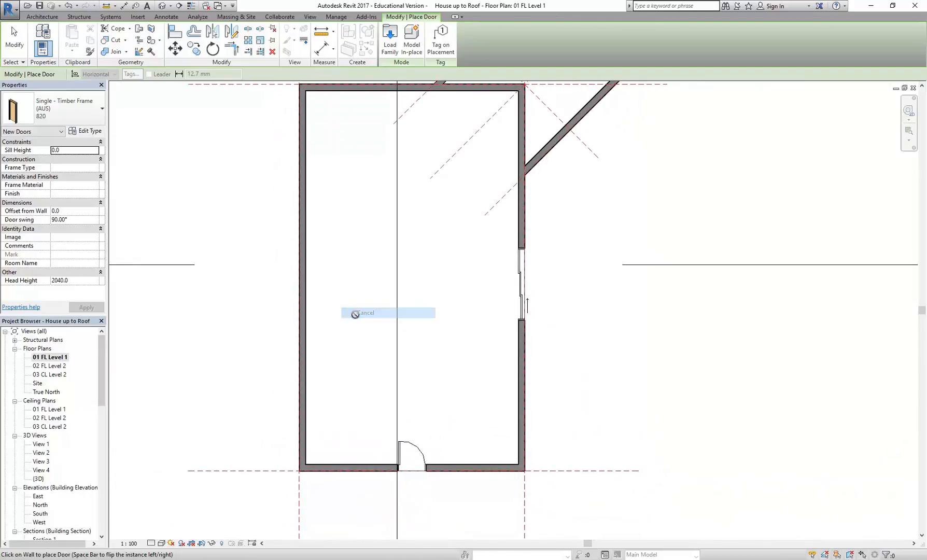
right_click(337, 268)
left_click(359, 280)
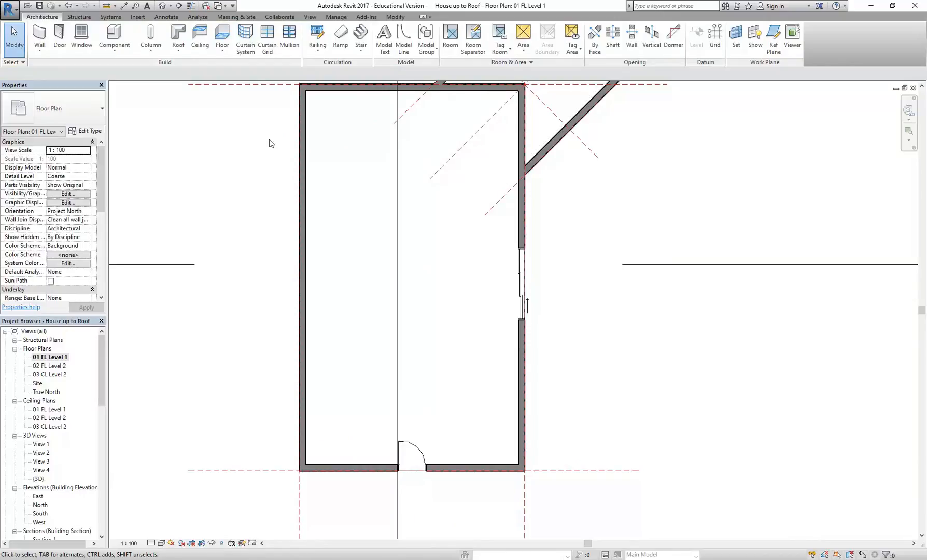
Step: Restart the Door command and load the Double - Flush (AUS) family from the Doors library folder
left_click(59, 35)
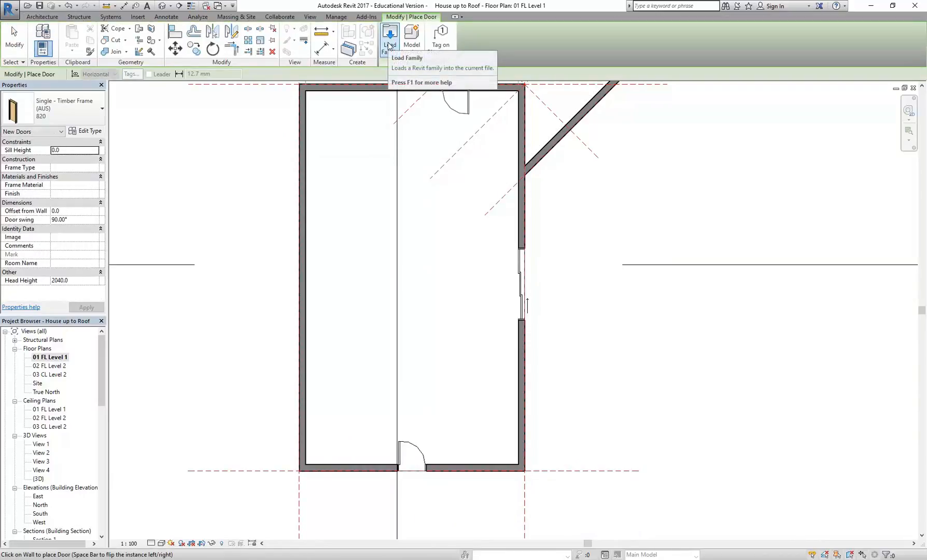
left_click(77, 111)
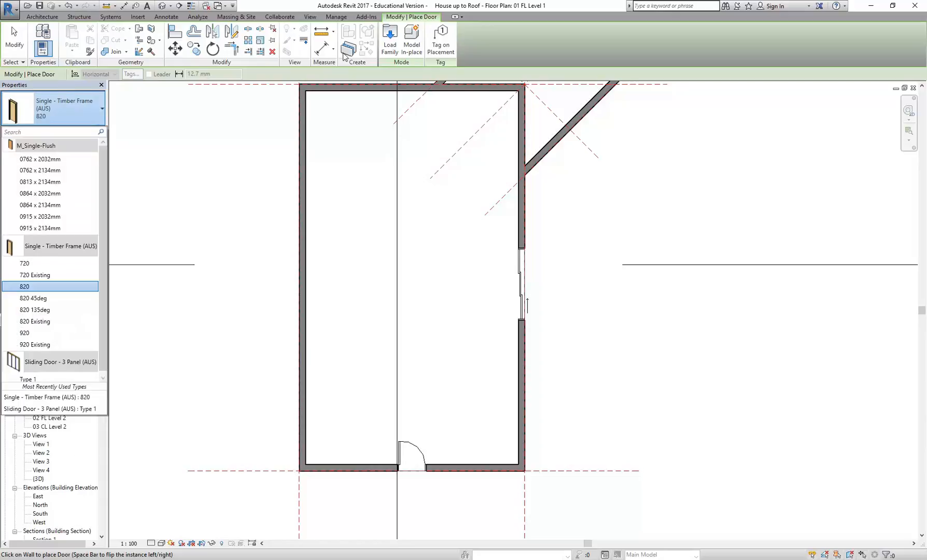
left_click(391, 41)
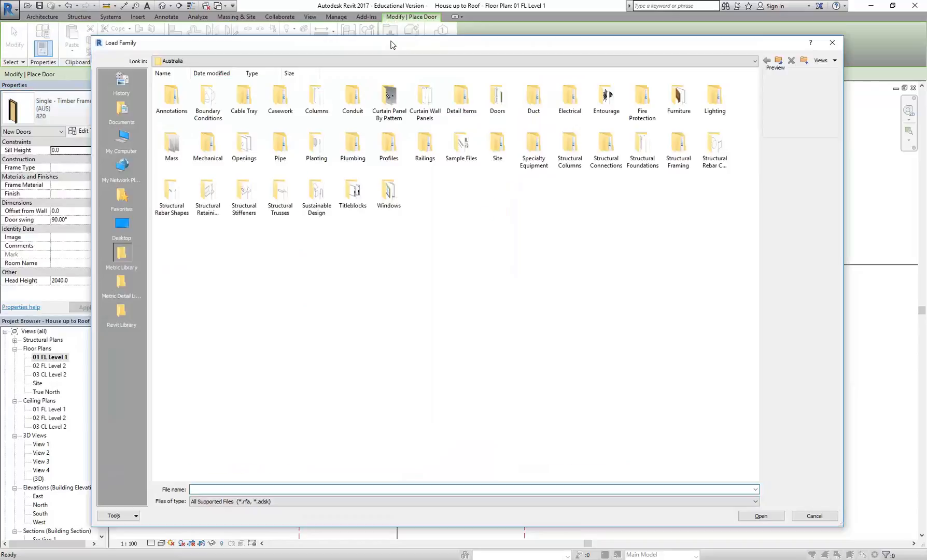
double_click(497, 96)
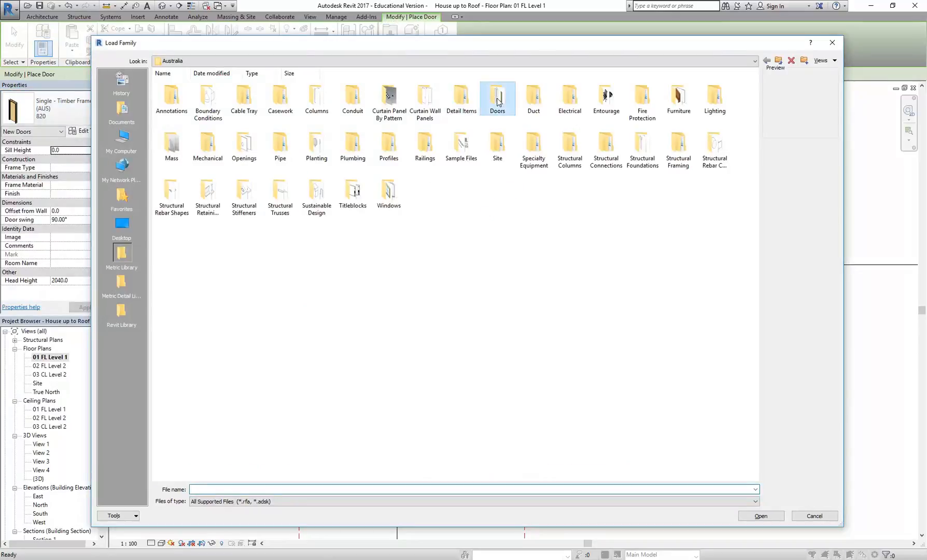
left_click(306, 103)
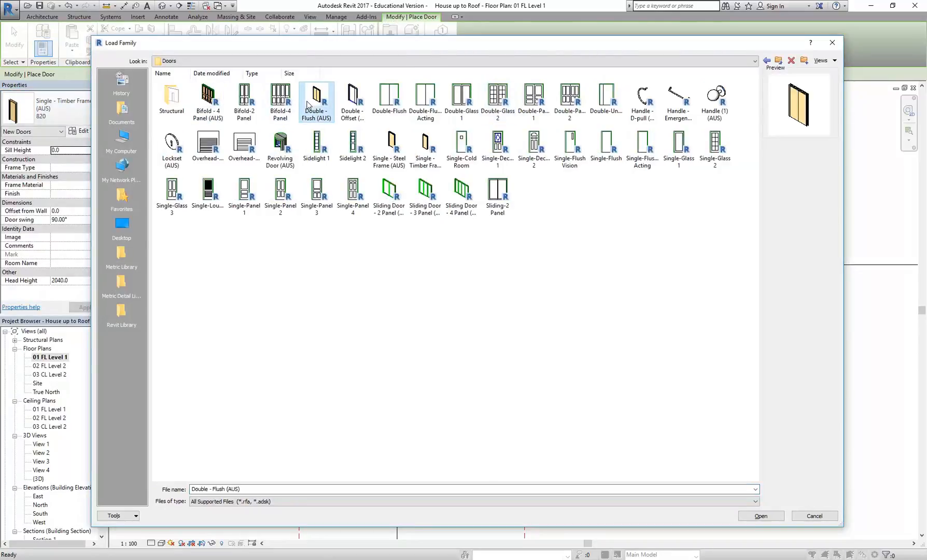
left_click(362, 105)
left_click(313, 100)
double_click(317, 94)
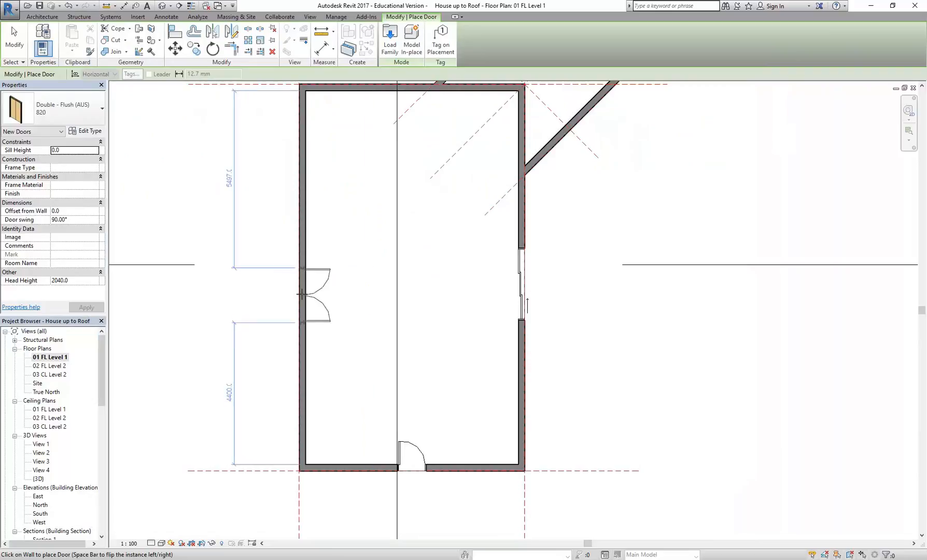
Step: Try the 620 type of the Double - Flush (AUS) door on the west wall
left_click(65, 111)
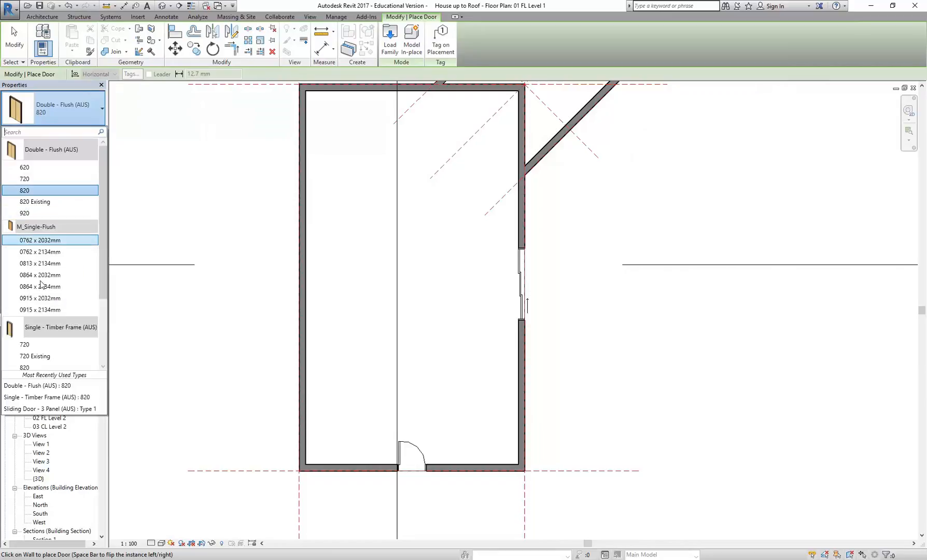
left_click(39, 167)
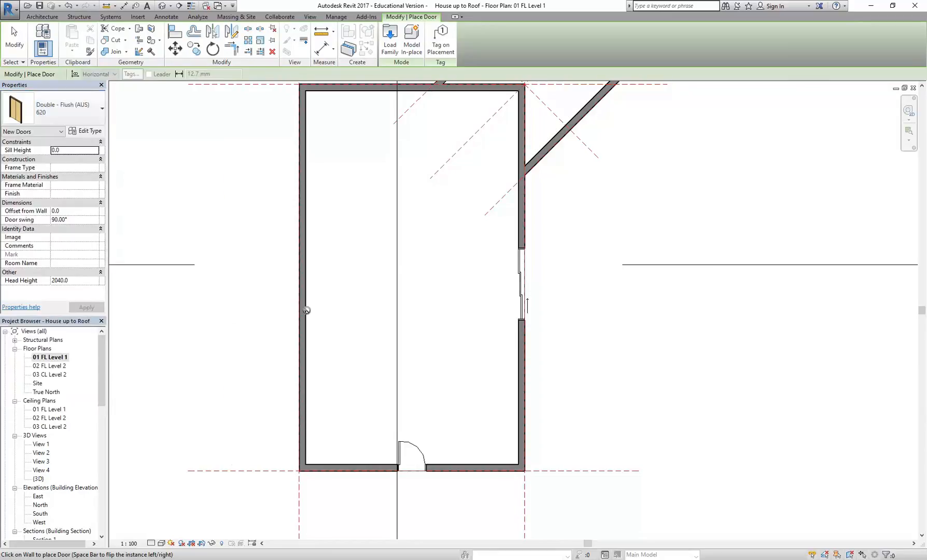
scroll(296, 306, "up", 4)
scroll(307, 309, "up", 2)
scroll(307, 309, "down", 2)
middle_click_drag(307, 306, 272, 300)
scroll(275, 298, "up", 1)
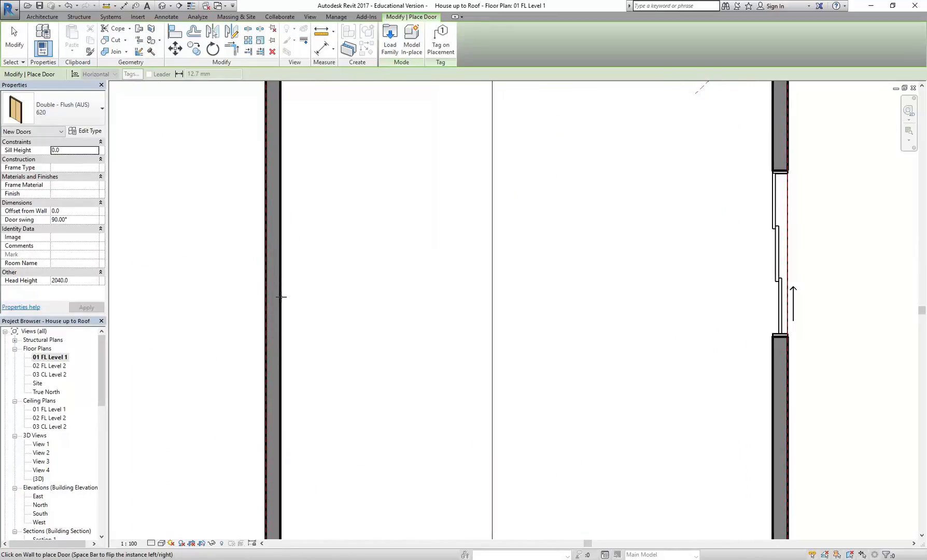
left_click(68, 108)
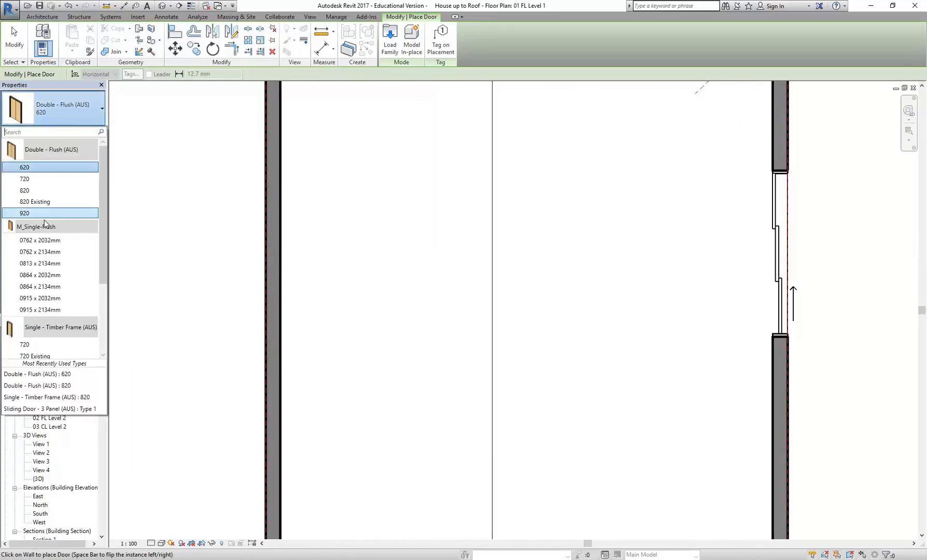
left_click(151, 270)
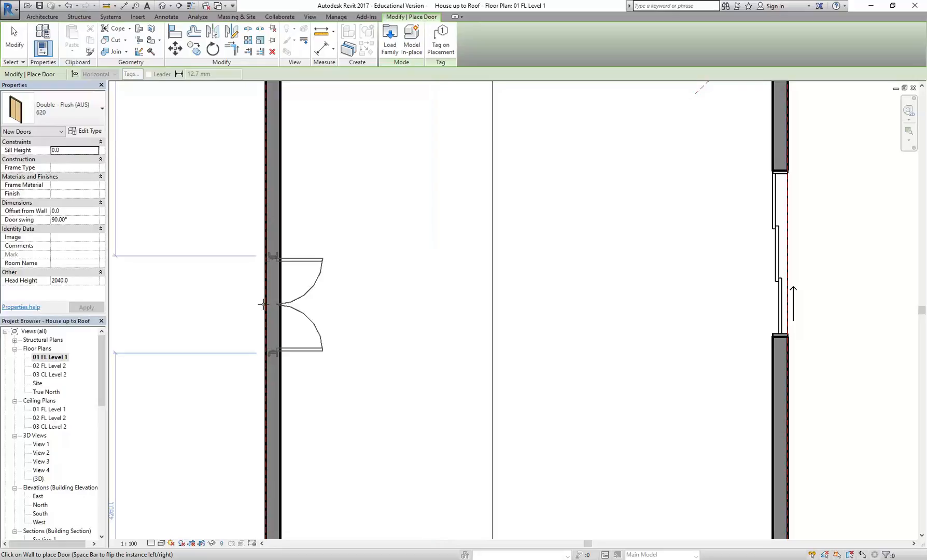
Step: Place a 920 Double - Flush (AUS) door opening inward on the west wall, about 4780 mm from the south wall, and end door placement
left_click(72, 106)
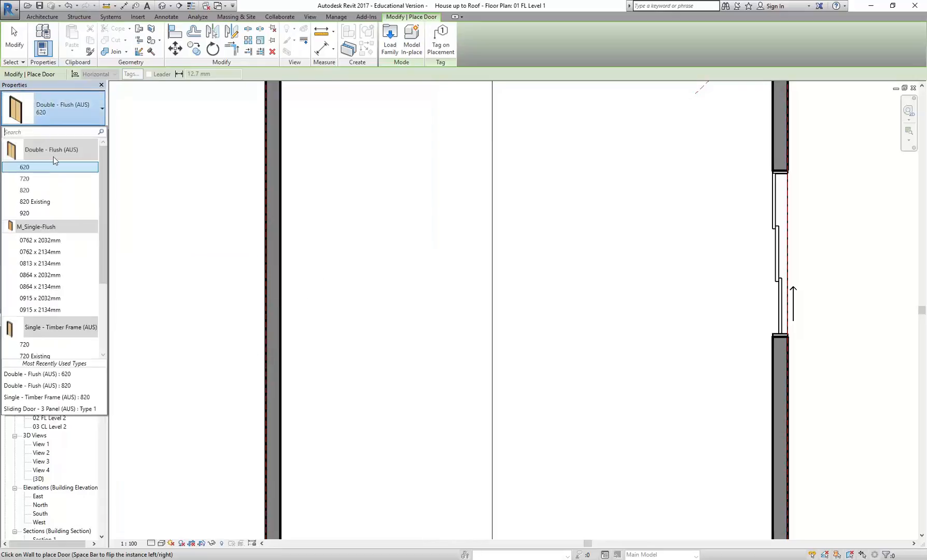
left_click(39, 213)
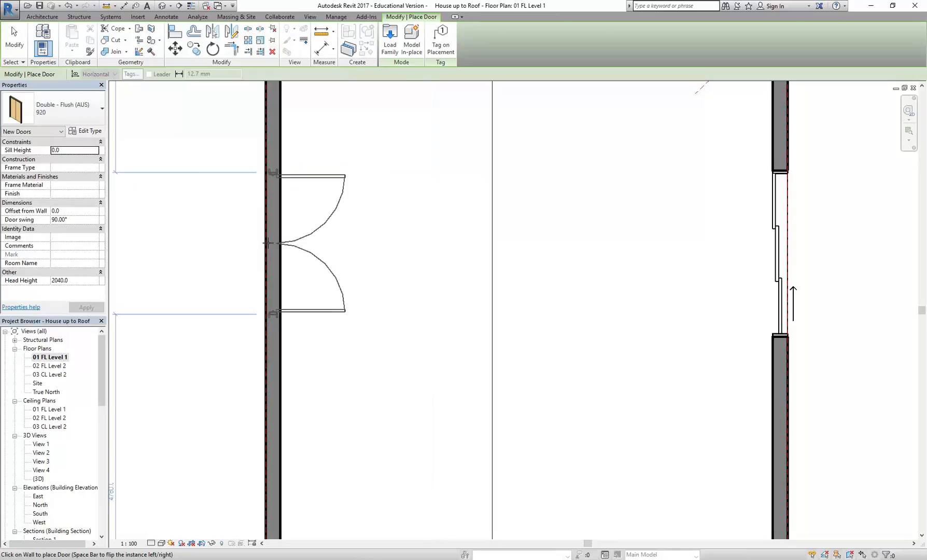
scroll(229, 208, "down", 3)
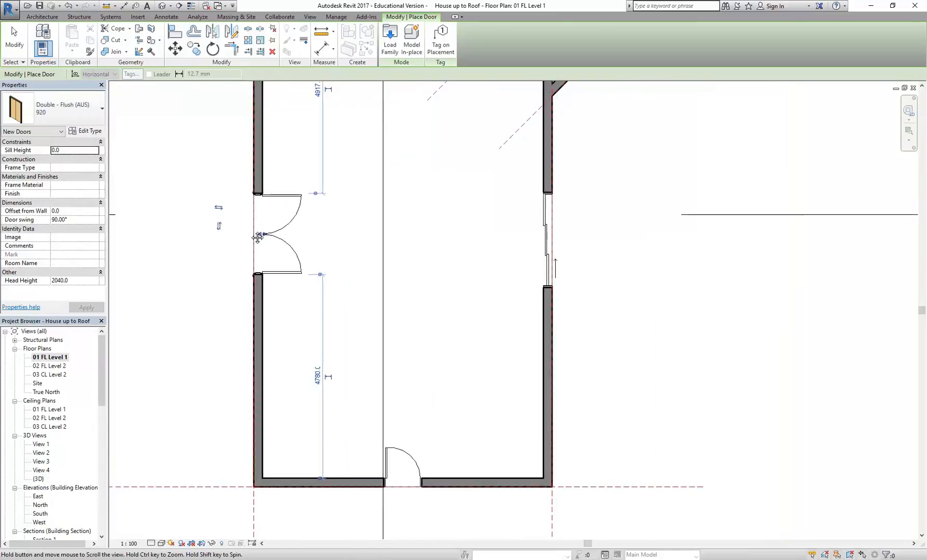
right_click(254, 181)
left_click(255, 181)
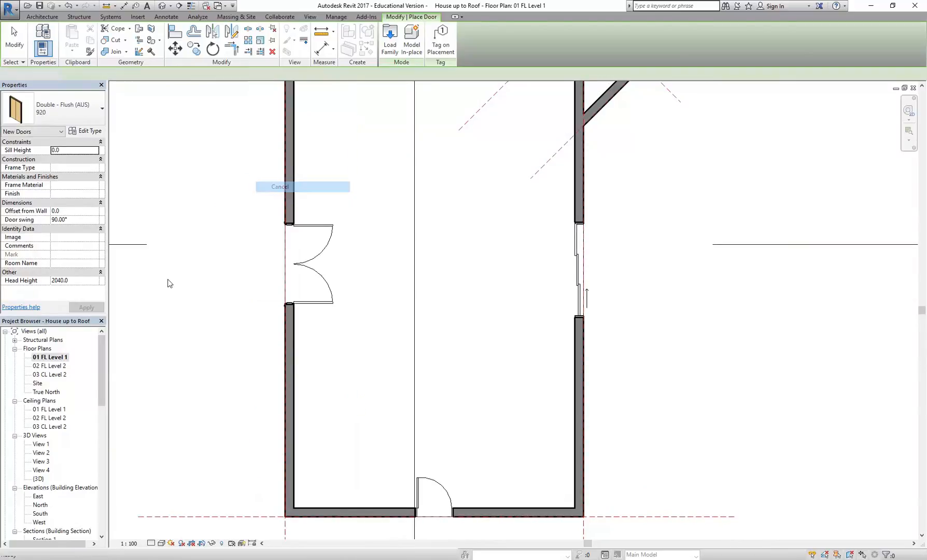
Step: Check the placed doors in the default 3D view, and return to the 01 FL Level 1 floor plan
double_click(38, 479)
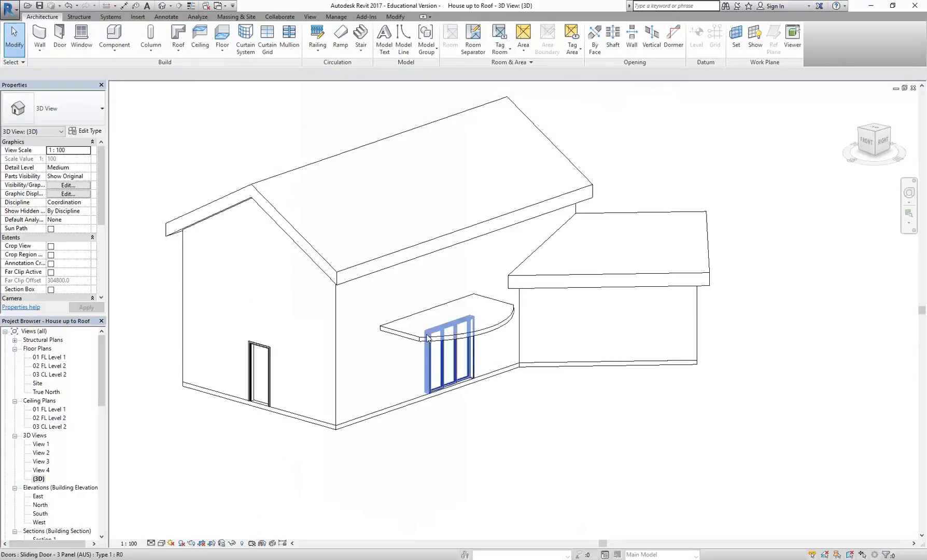
double_click(49, 358)
scroll(342, 231, "down", 2)
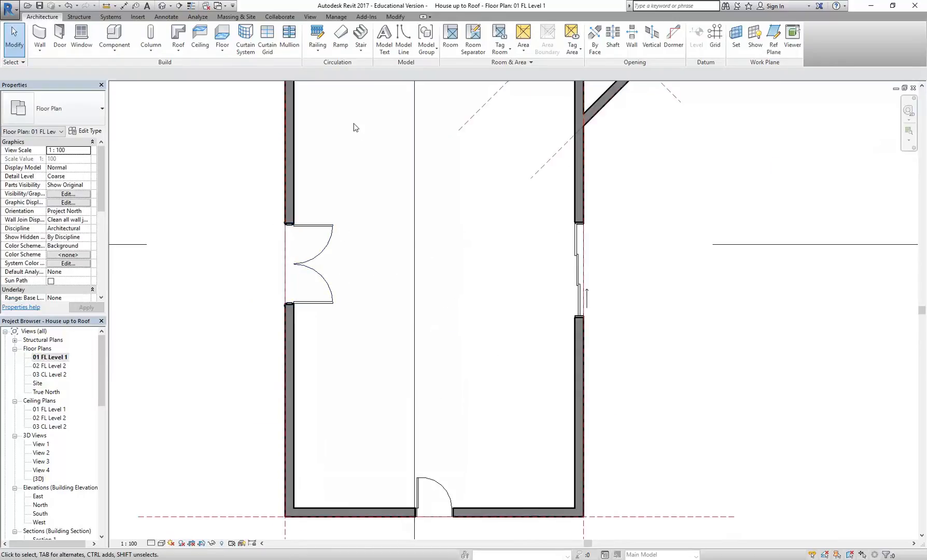
Step: Start the Window command and choose the Double Hung - 3LT (AUS) family from the Windows library folder for loading
left_click(81, 41)
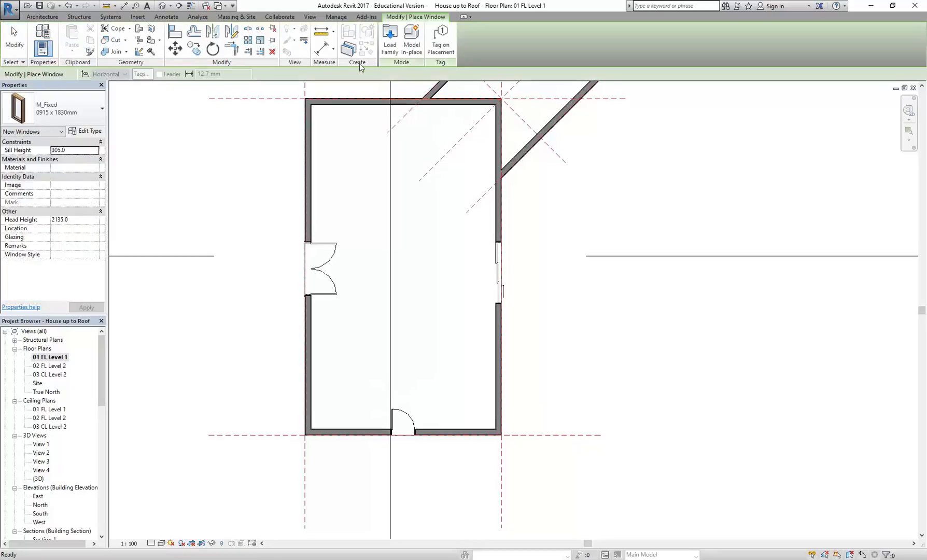
left_click(390, 46)
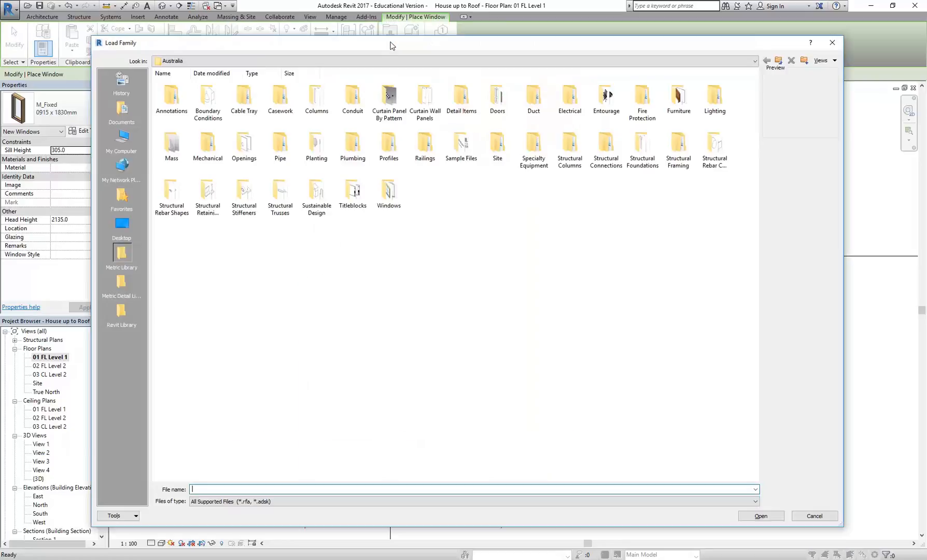
double_click(389, 192)
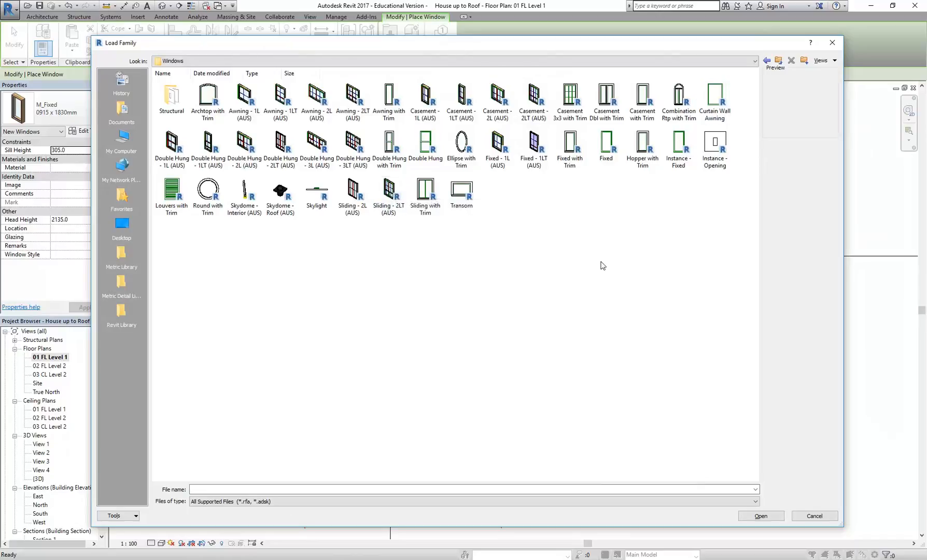
left_click(306, 151)
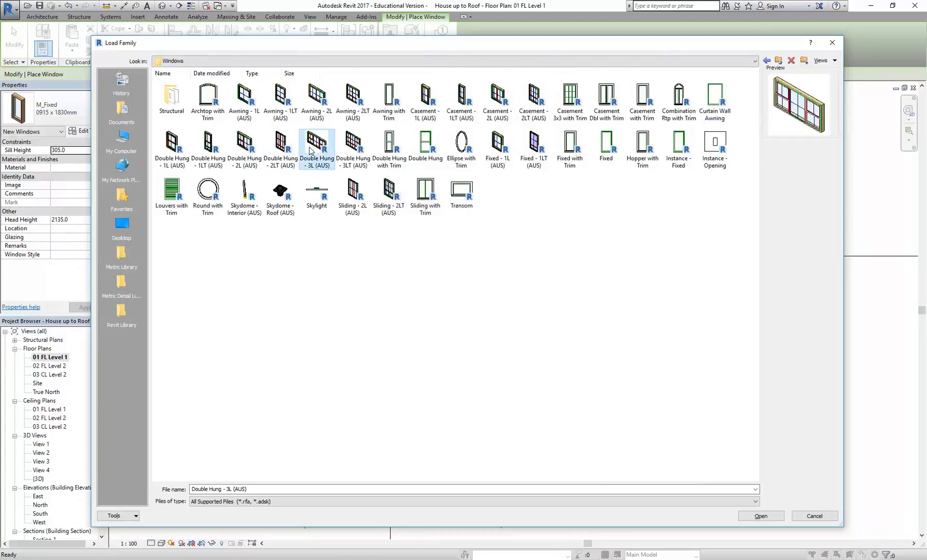
left_click(353, 150)
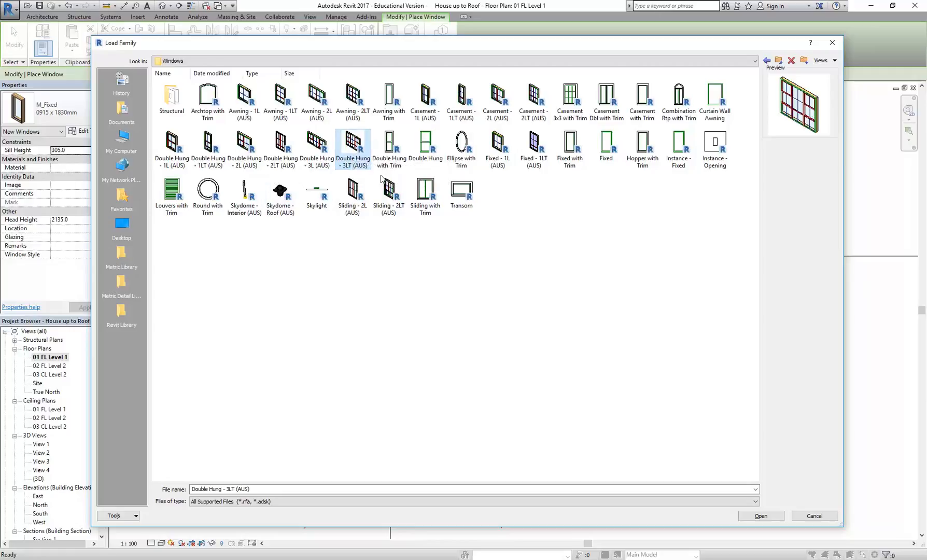
double_click(351, 145)
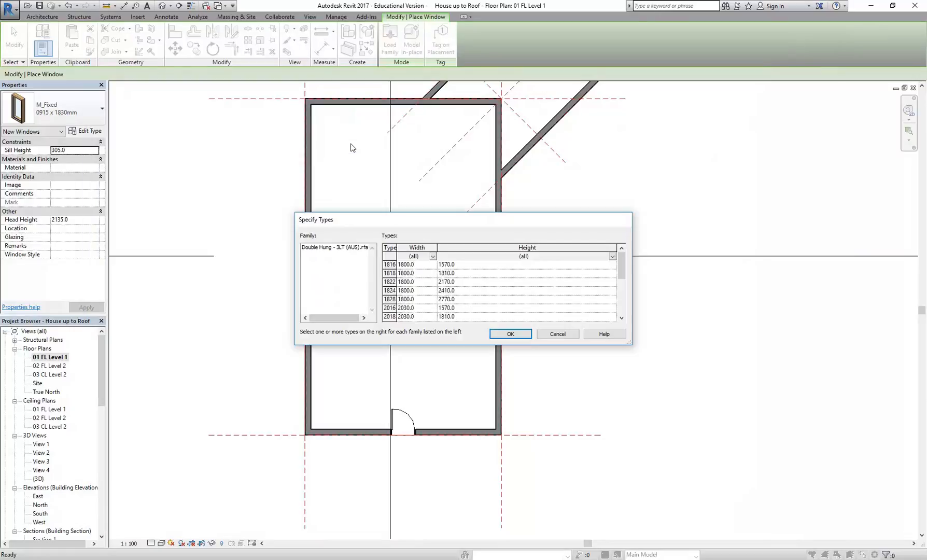
Step: Load the 1828 window type, 1800 mm wide and 2770 mm high, from the enlarged type list
left_click_drag(633, 344, 685, 469)
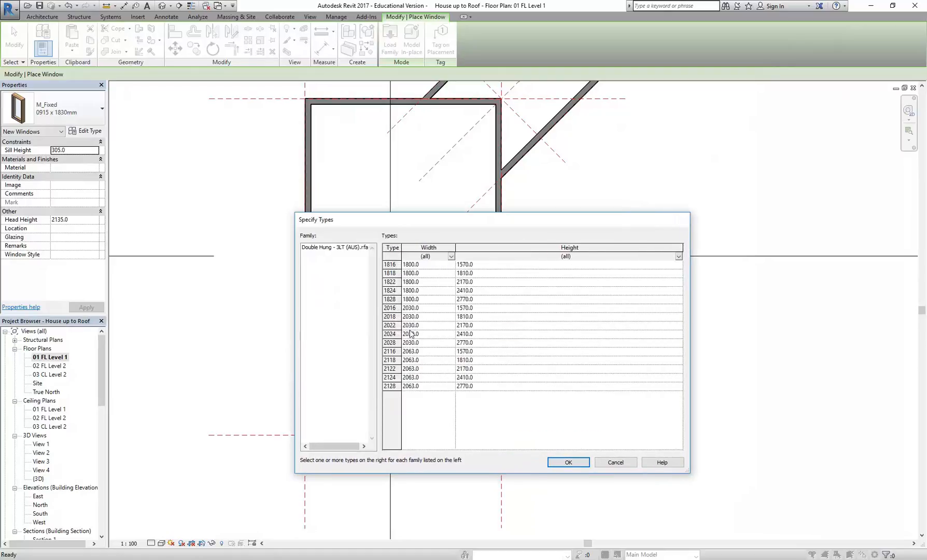
left_click_drag(393, 308, 392, 325)
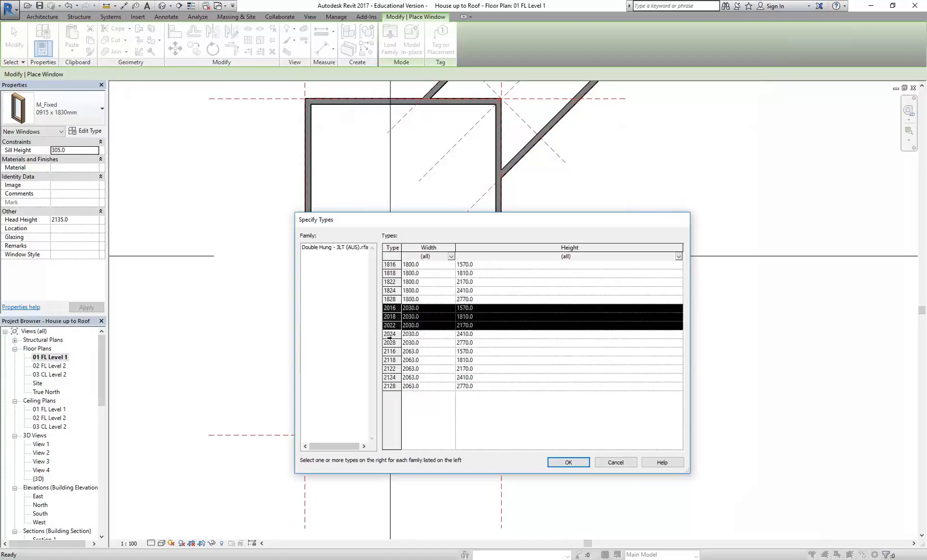
left_click(390, 306)
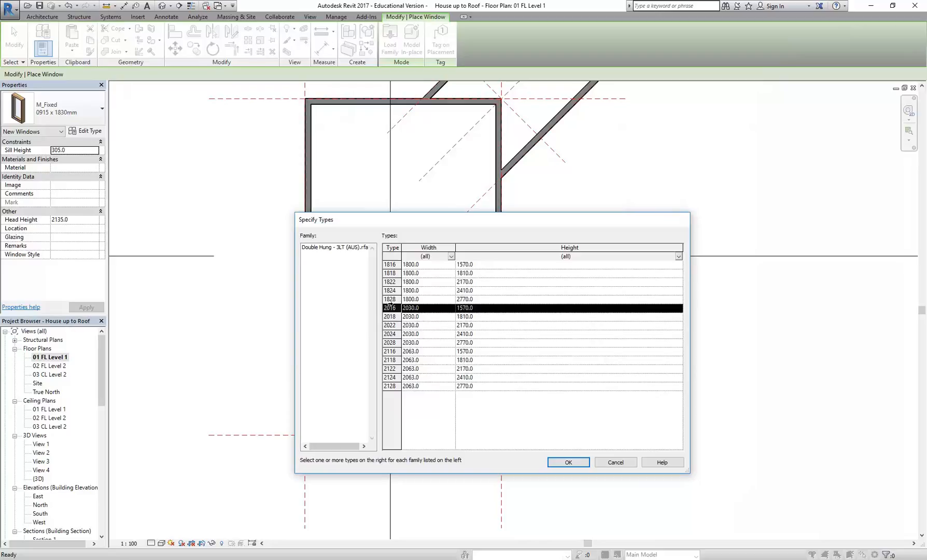
left_click_drag(390, 293, 390, 318)
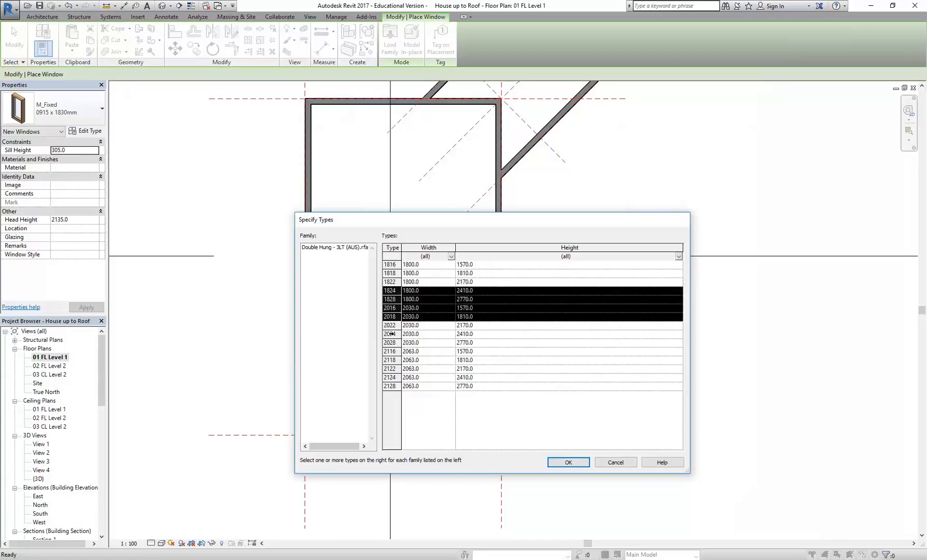
left_click(394, 298)
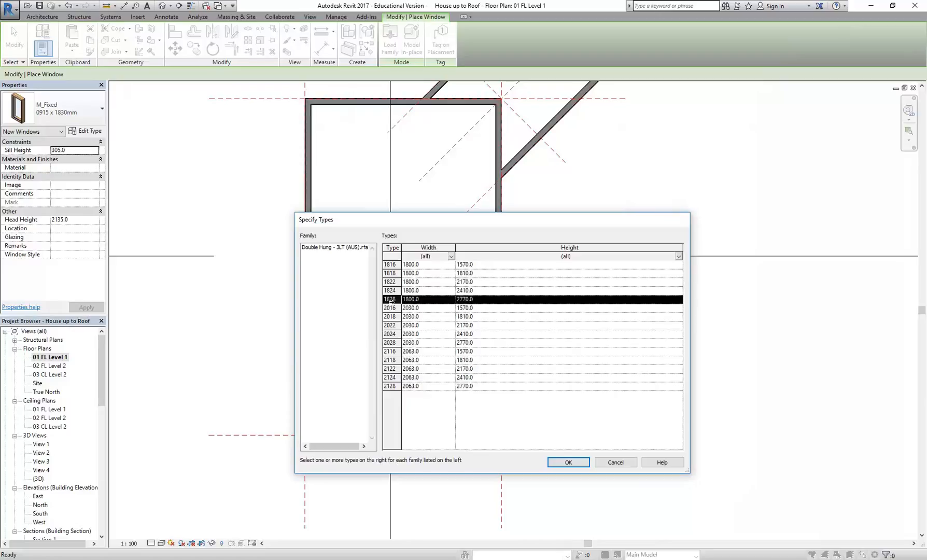
left_click(570, 462)
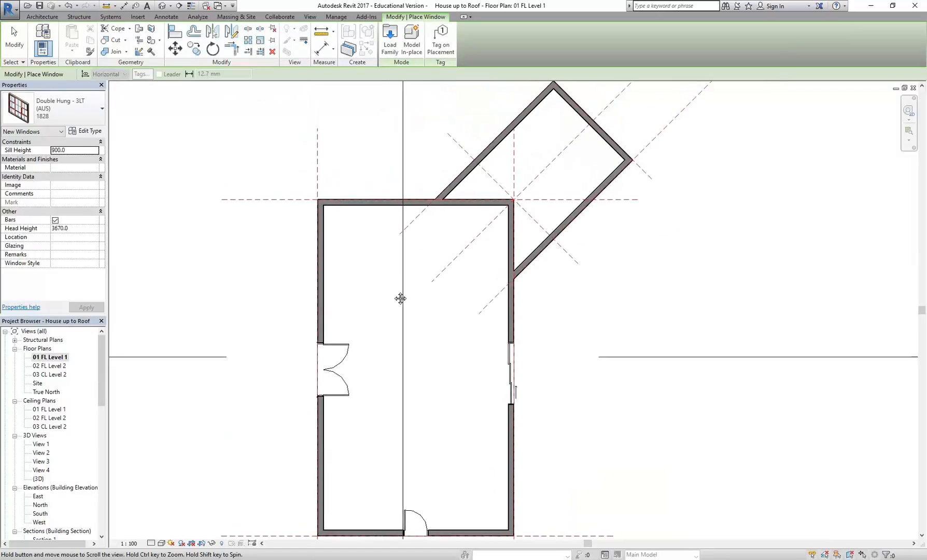
Step: Examine the angled wing's end wall and the rest of the Level 1 plan for a suitable window position
middle_click_drag(561, 155, 490, 261)
scroll(536, 214, "up", 1)
middle_click_drag(536, 214, 482, 242)
scroll(465, 219, "up", 1)
scroll(482, 242, "up", 1)
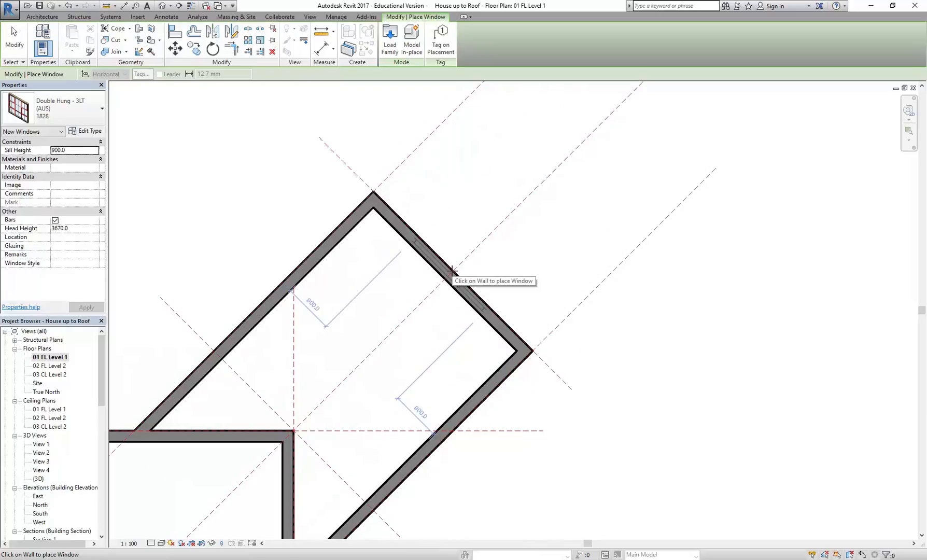
scroll(452, 270, "up", 1)
scroll(452, 271, "up", 1)
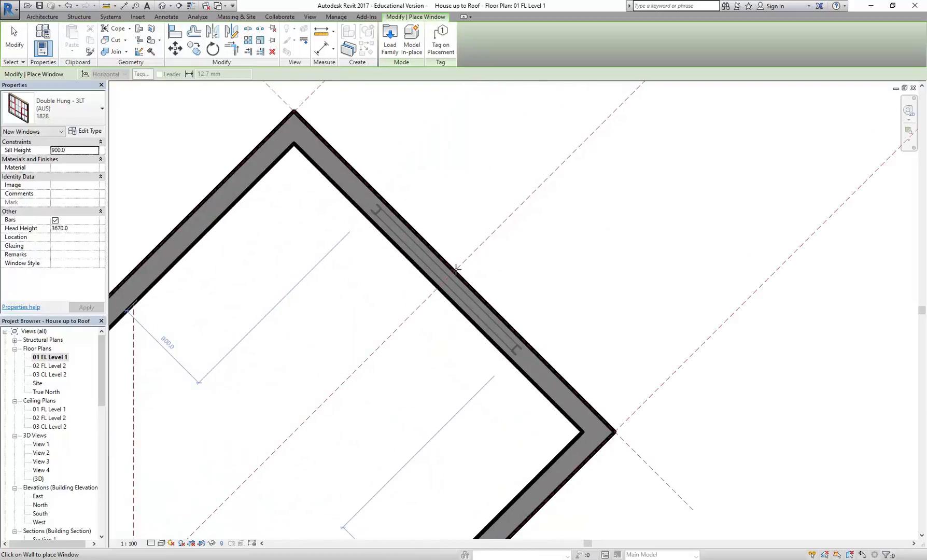
scroll(456, 269, "down", 2)
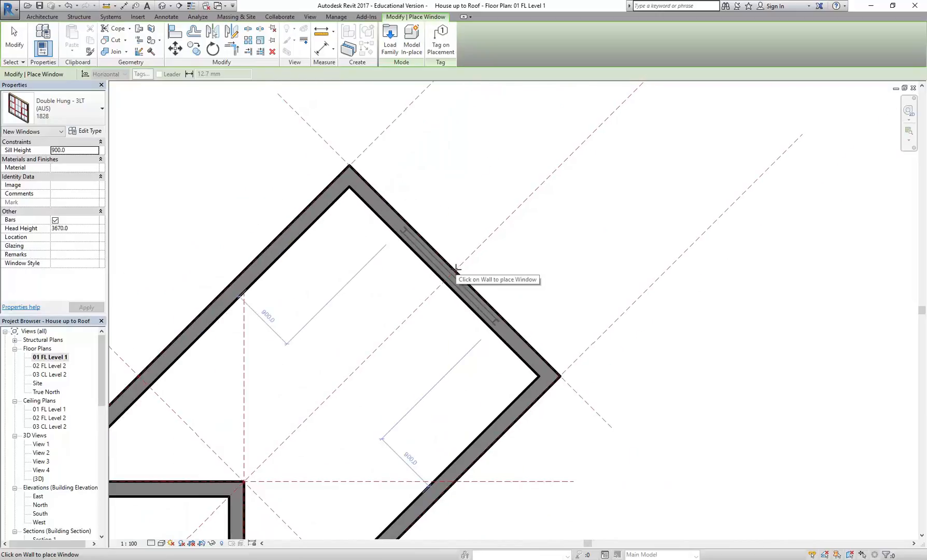
scroll(456, 269, "down", 1)
scroll(457, 231, "up", 2)
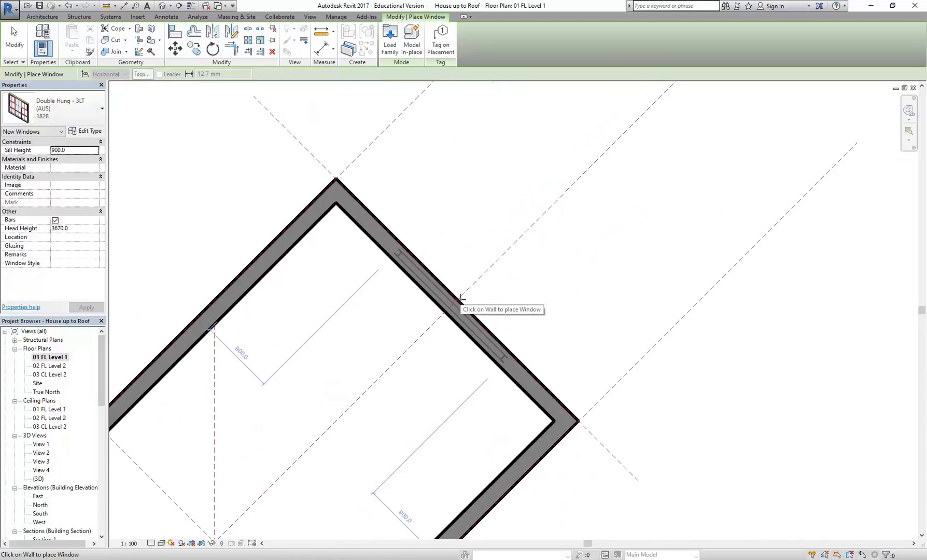
scroll(390, 322, "down", 2)
scroll(351, 330, "down", 3)
scroll(321, 456, "up", 4)
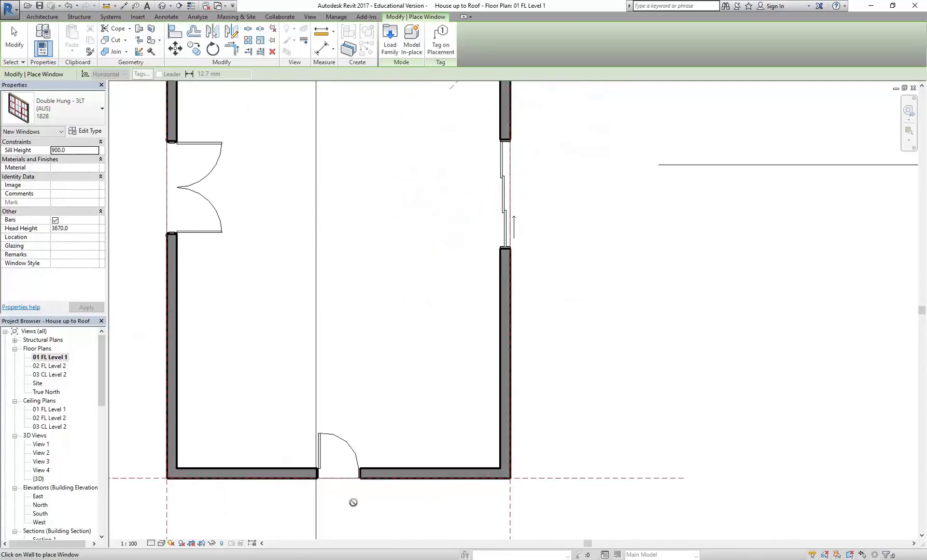
scroll(322, 460, "up", 1)
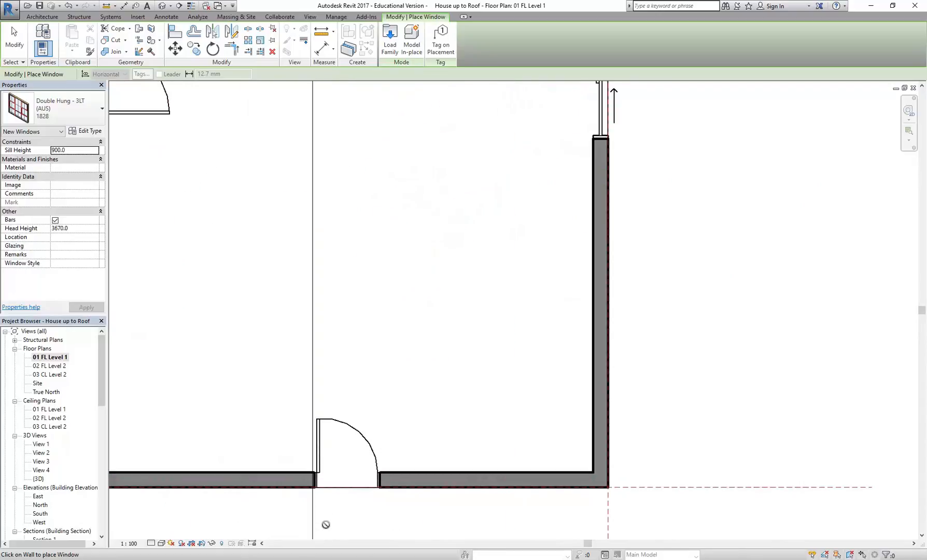
scroll(357, 275, "down", 5)
middle_click_drag(361, 283, 356, 467)
scroll(355, 466, "down", 1)
middle_click_drag(387, 313, 362, 399)
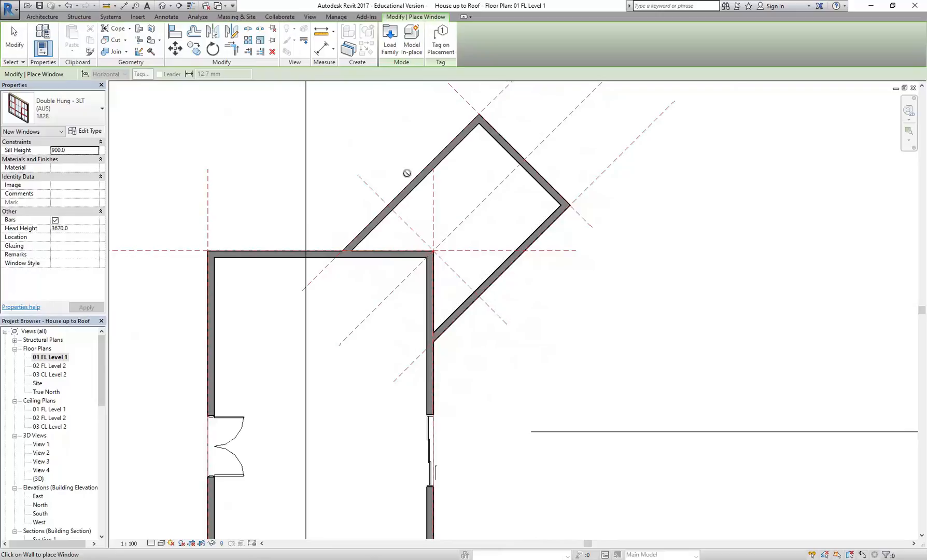
Step: Place the 1828 double hung window at the middle of the angled wing's northeast end wall, 900 mm from each side wall
scroll(518, 136, "up", 1)
scroll(518, 135, "up", 1)
middle_click_drag(520, 137, 487, 197)
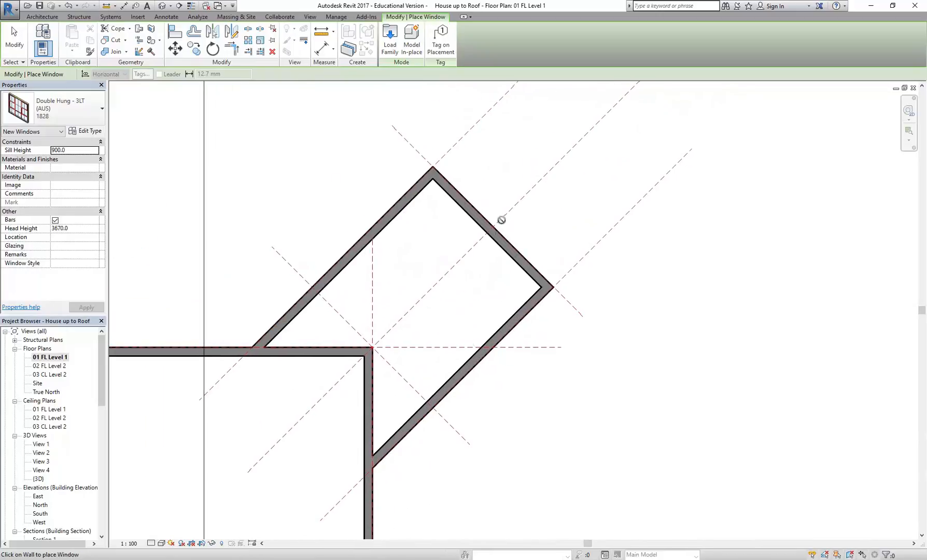
scroll(493, 215, "up", 3)
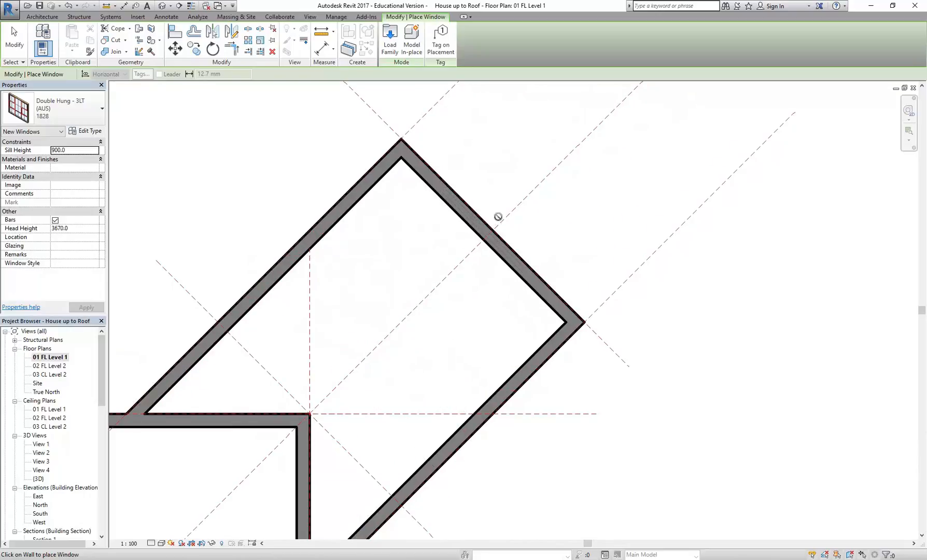
scroll(498, 217, "up", 2)
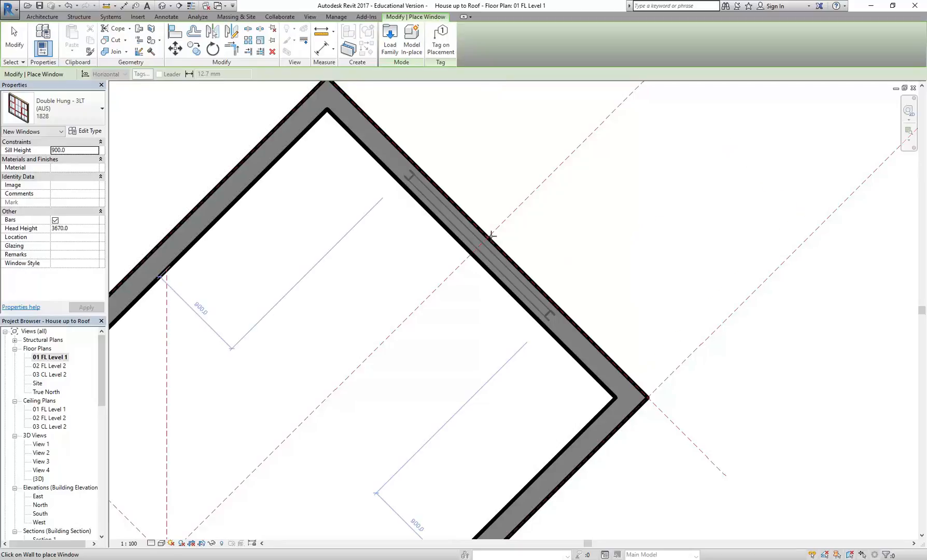
left_click(490, 237)
middle_click_drag(482, 176, 447, 206)
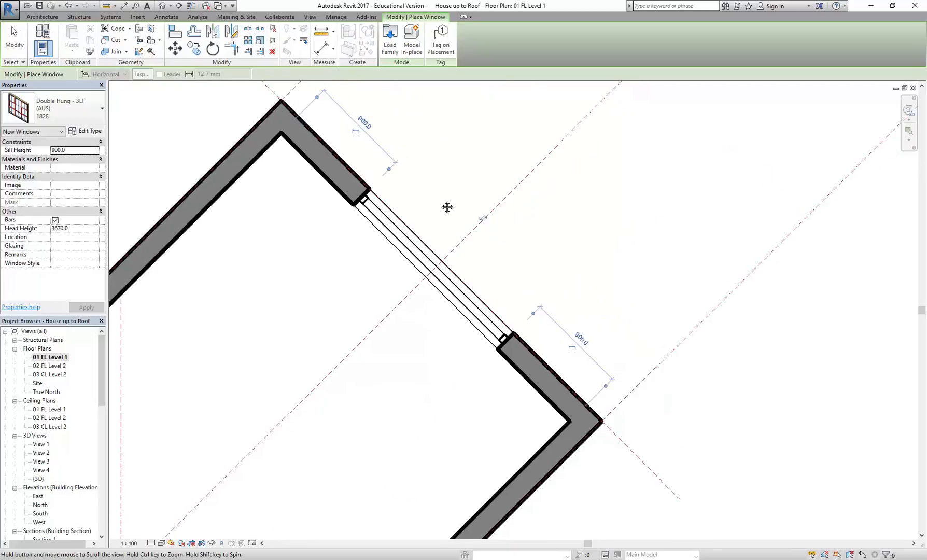
scroll(439, 200, "up", 1)
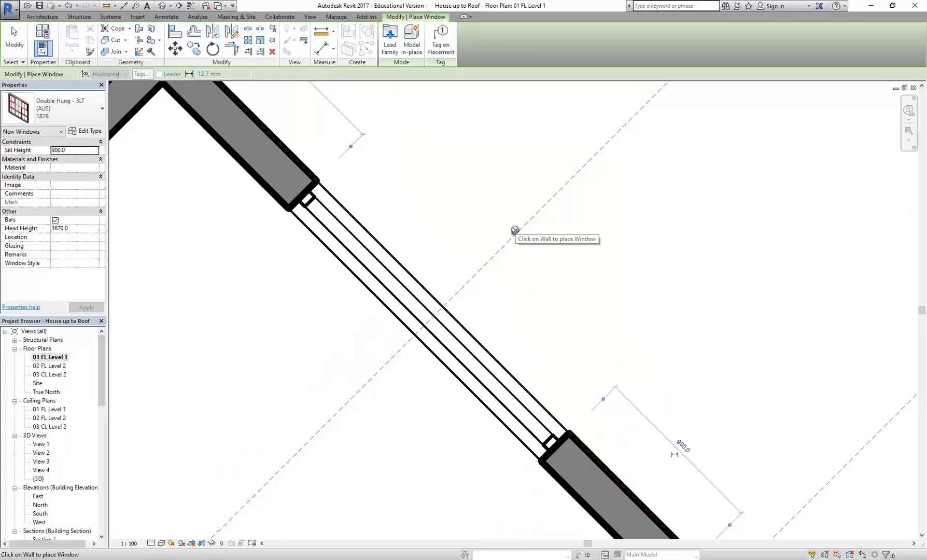
Step: Place an 1828 double hung window in the main building's north wall, about 920 mm from the west wall
scroll(515, 229, "down", 3)
middle_click_drag(420, 294, 593, 178)
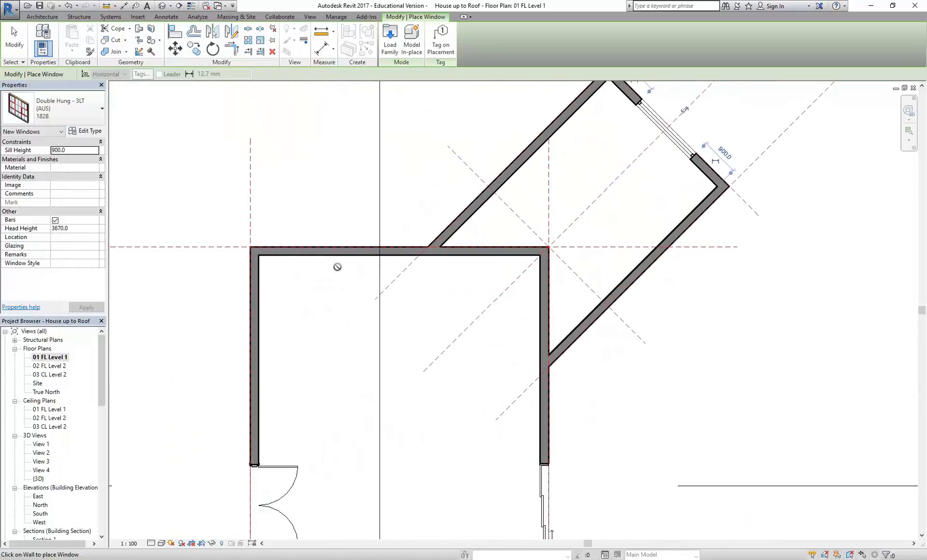
scroll(338, 268, "up", 2)
left_click(335, 239)
right_click(305, 146)
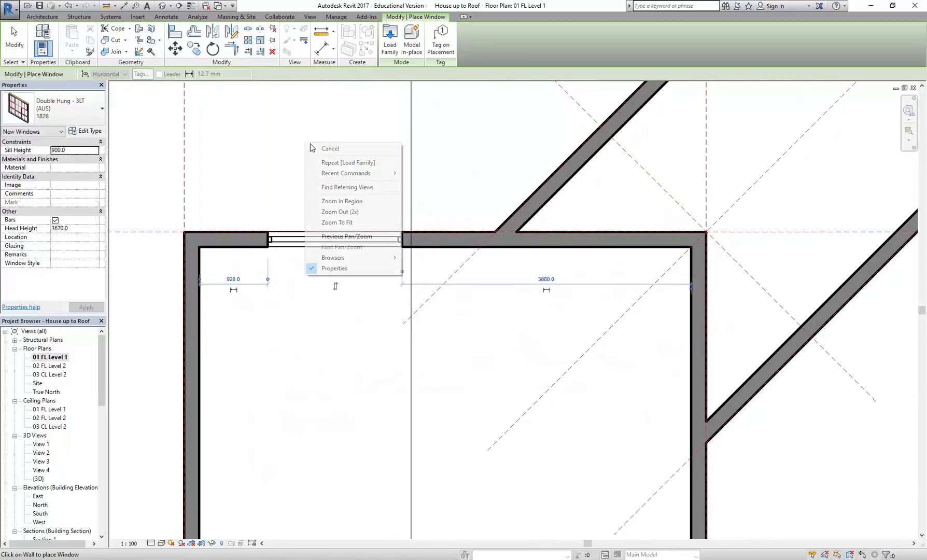
left_click(321, 148)
Step: Try flipping the facing of the north wall's double hung window in the plan
scroll(320, 161, "up", 2)
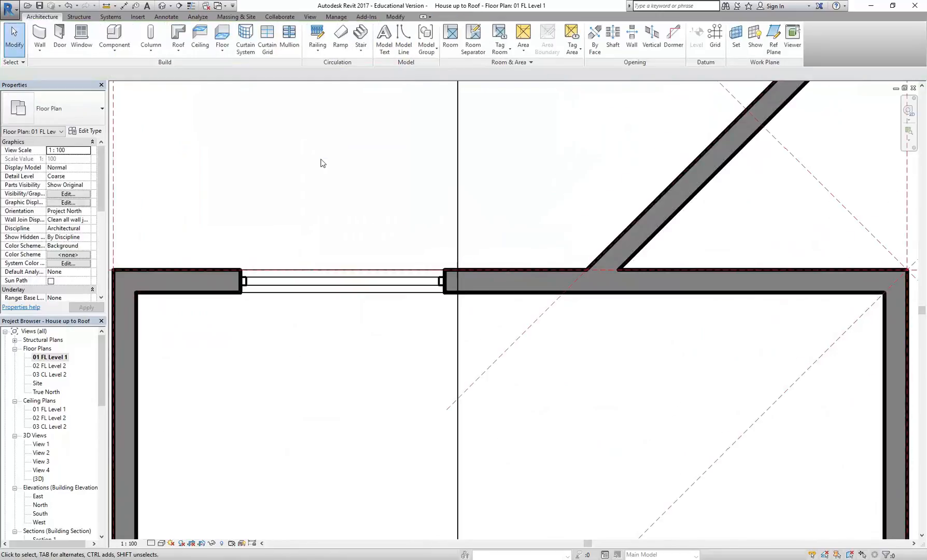
left_click(319, 286)
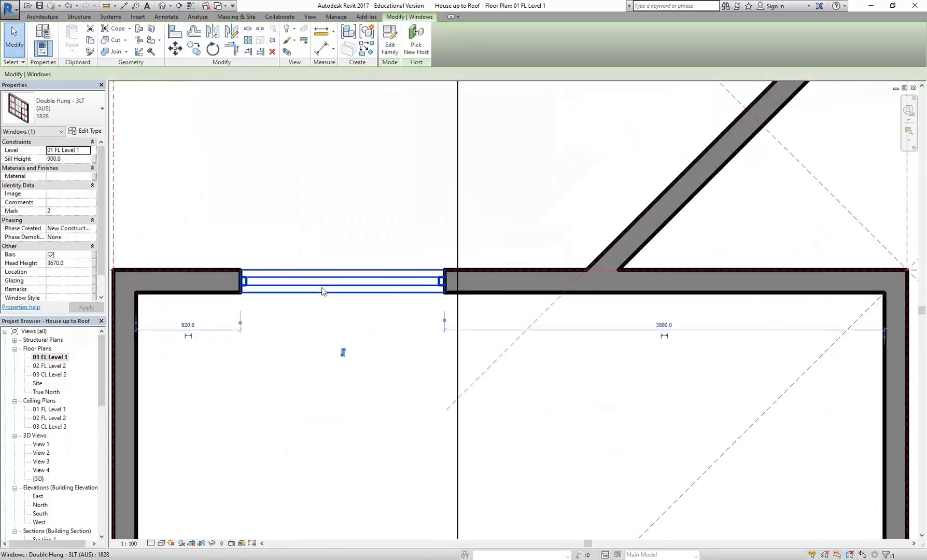
left_click(341, 357)
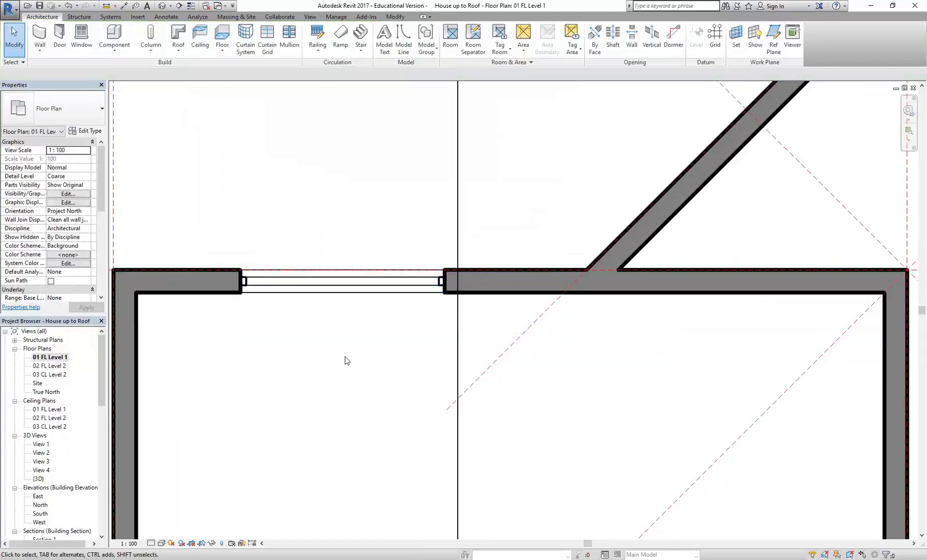
left_click(340, 286)
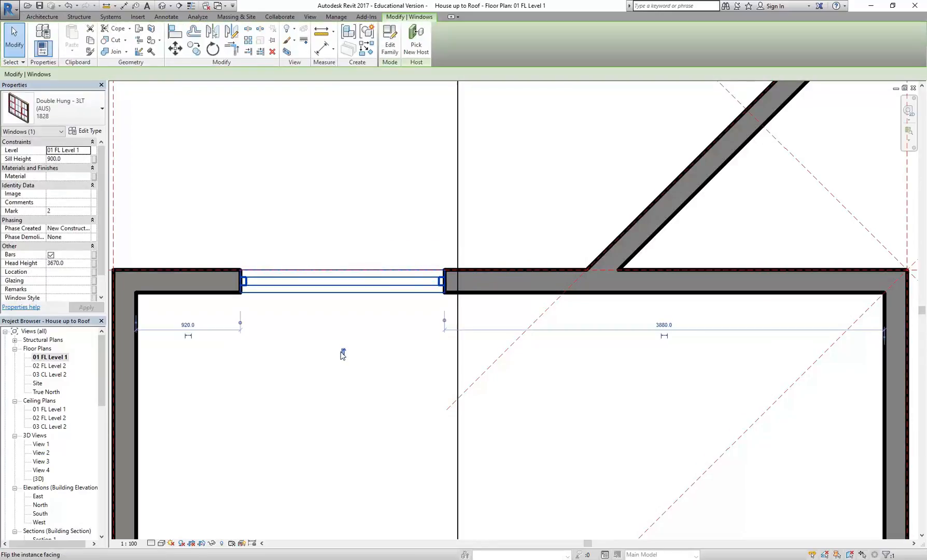
left_click(345, 355)
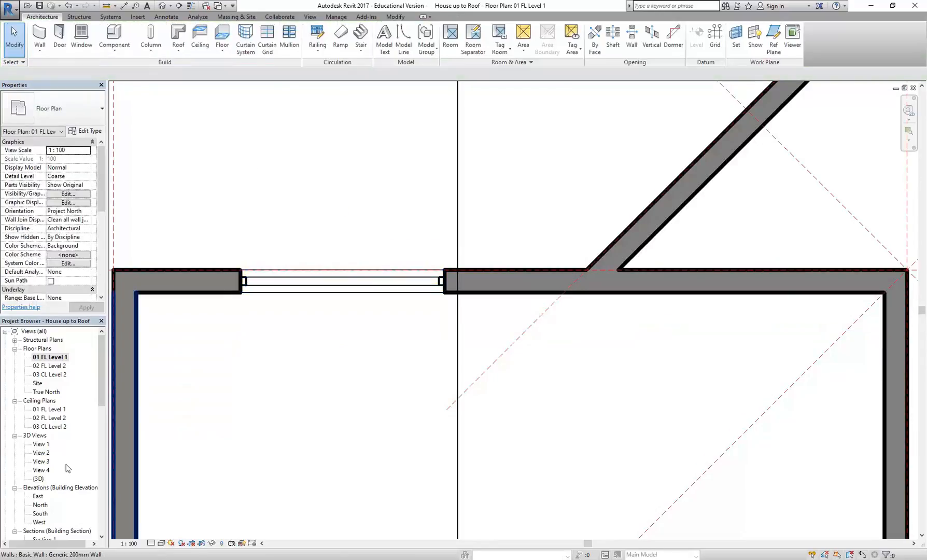
Step: Open the default 3D view and examine the double hung windows on the angled wing and the main building's rear gable wall
double_click(38, 478)
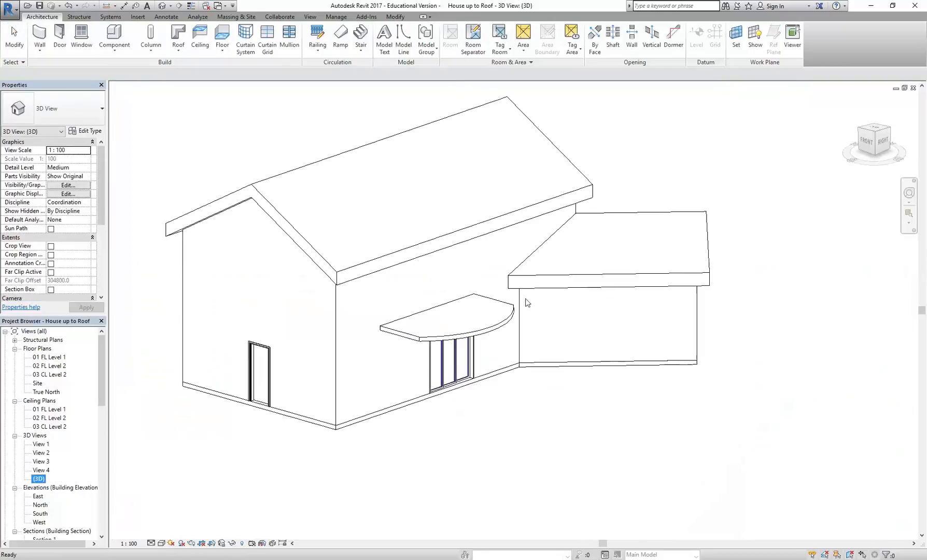
middle_click_drag(730, 342, 506, 323, "shift")
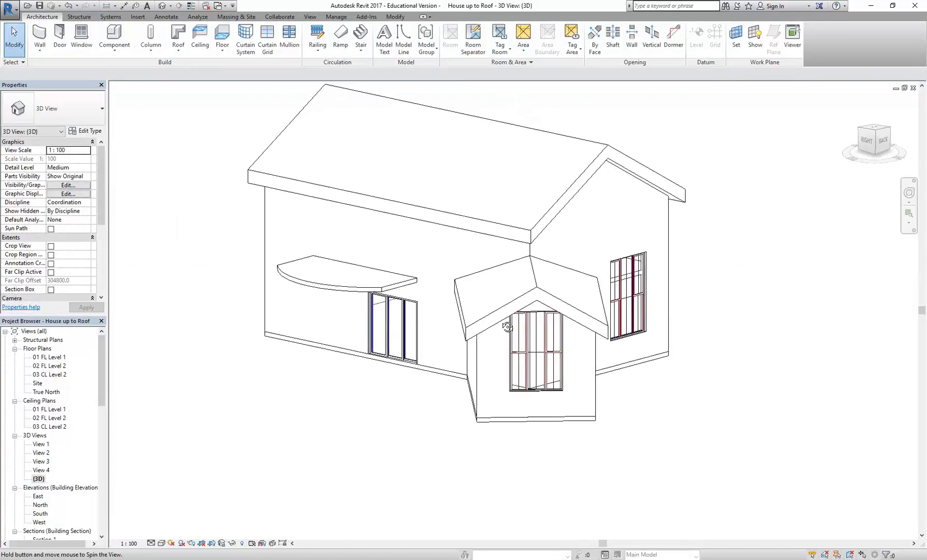
scroll(515, 349, "up", 2)
scroll(682, 286, "up", 5)
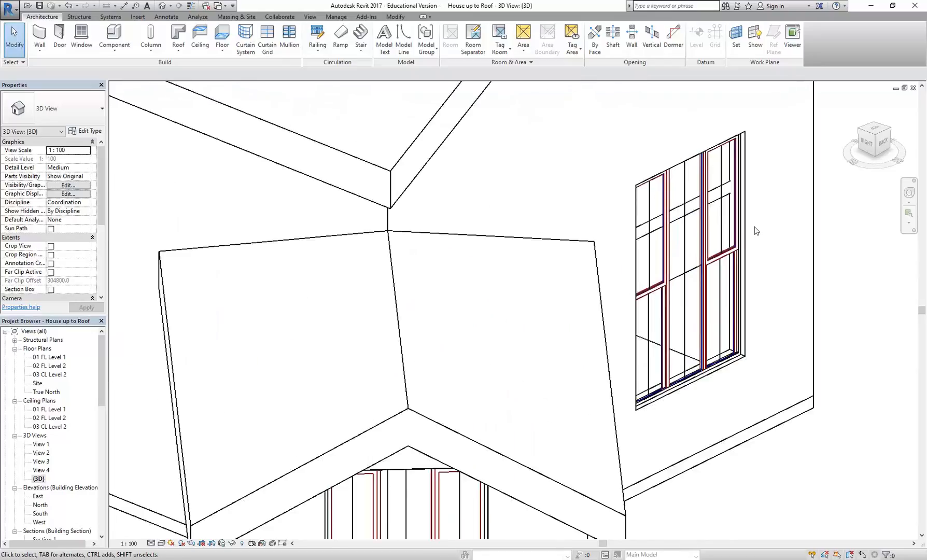
scroll(722, 243, "up", 4)
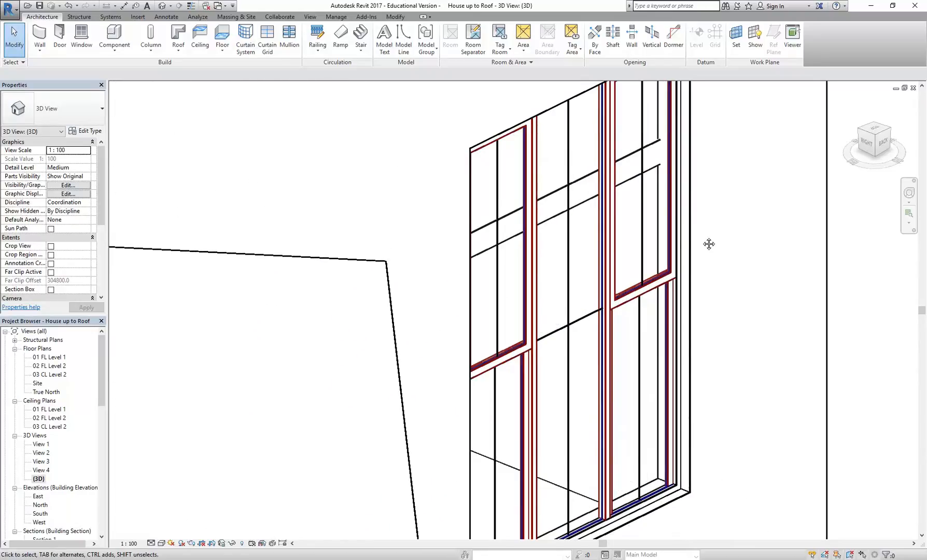
middle_click_drag(714, 240, 654, 234)
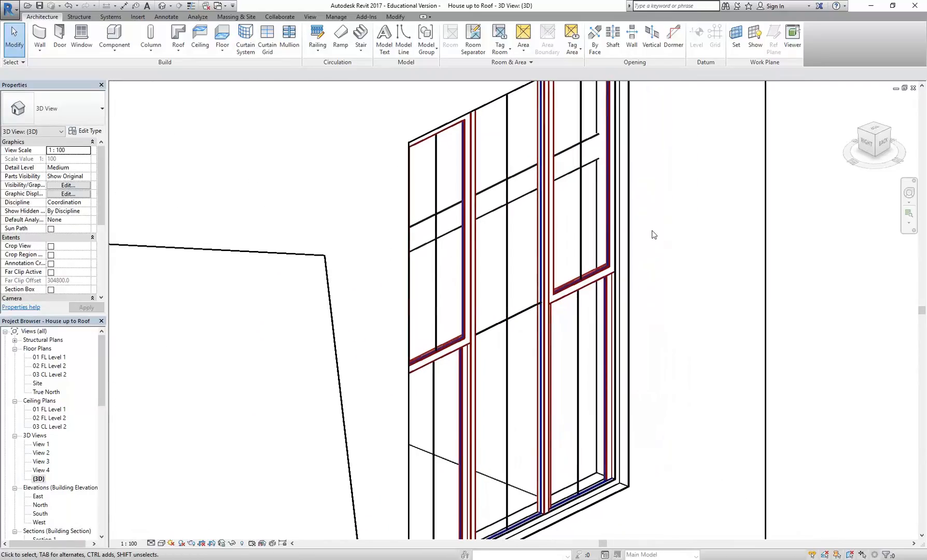
scroll(653, 233, "down", 1)
middle_click_drag(654, 234, 529, 264)
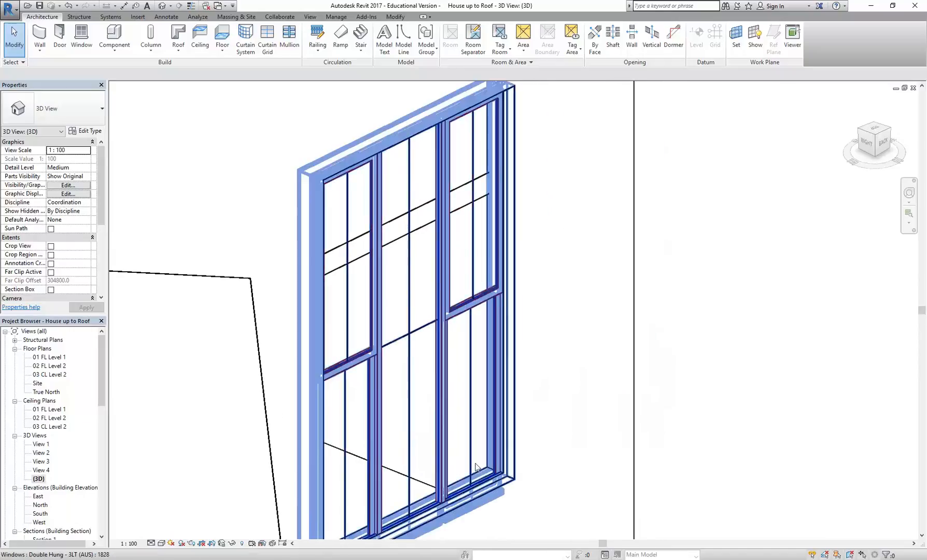
Step: Flip the facing of the rear gable wall's double hung window in the 3D view
left_click(507, 283)
key("space")
left_click(586, 293)
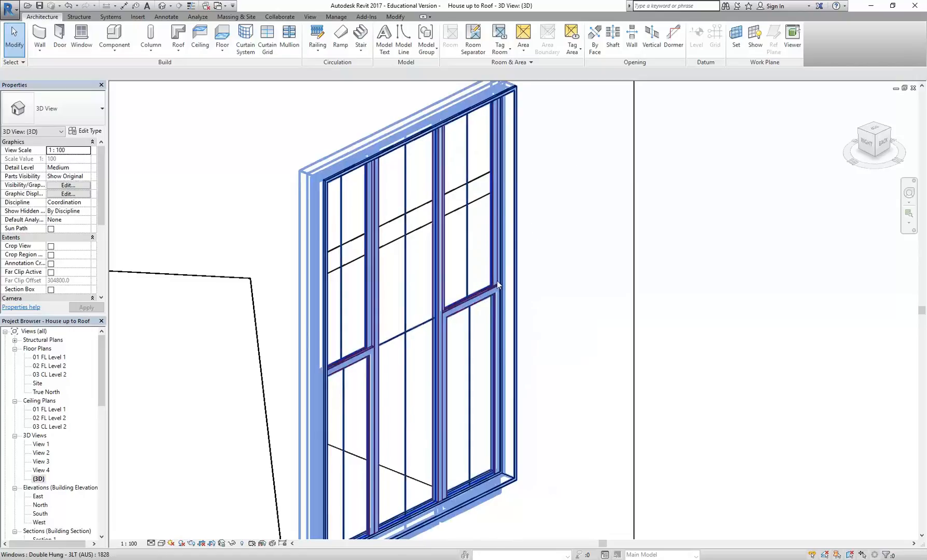
Step: Flip the rear gable wall's double hung window back to its original facing
scroll(494, 257, "up", 5)
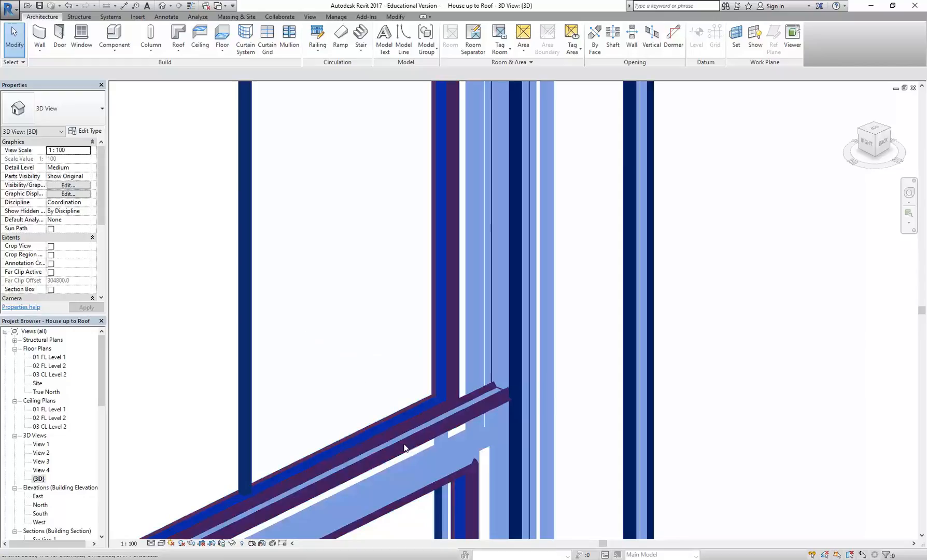
left_click(366, 327)
scroll(367, 328, "down", 3)
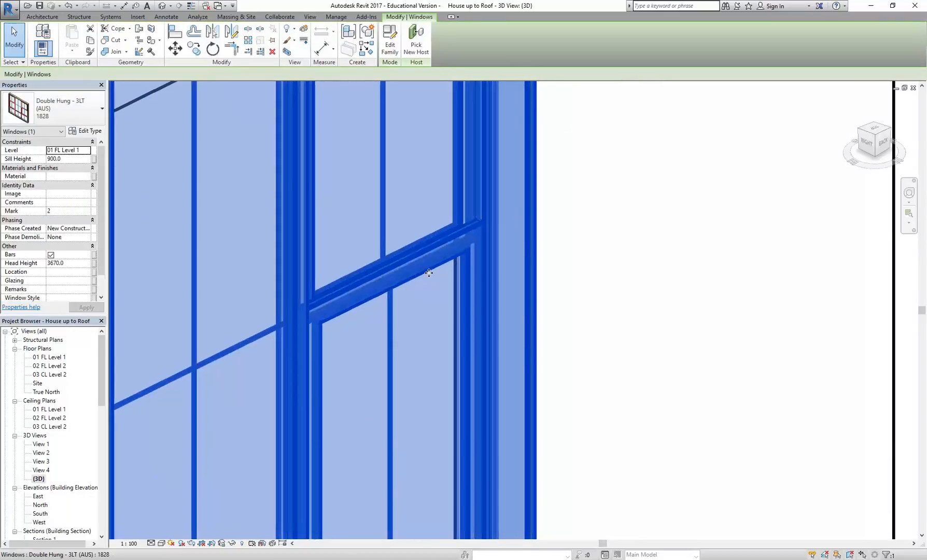
scroll(432, 345, "down", 5)
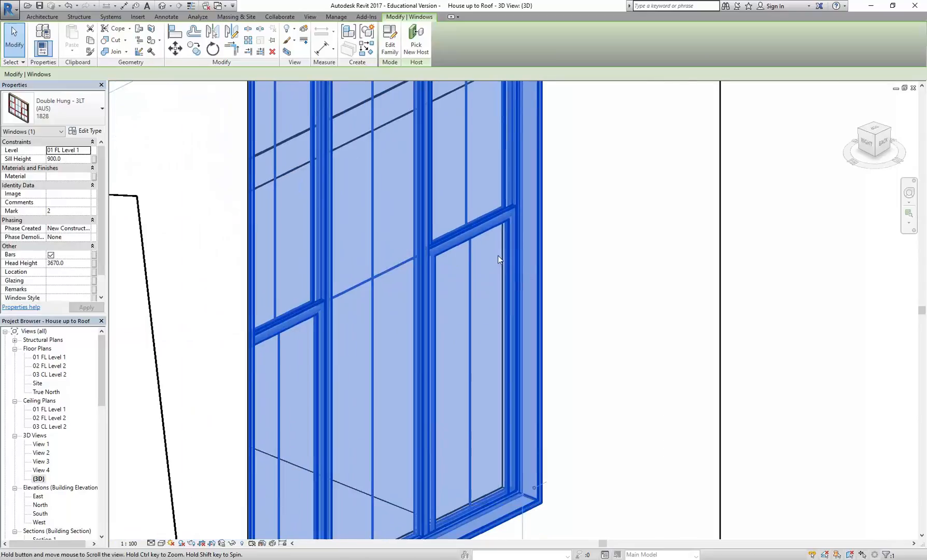
key("space")
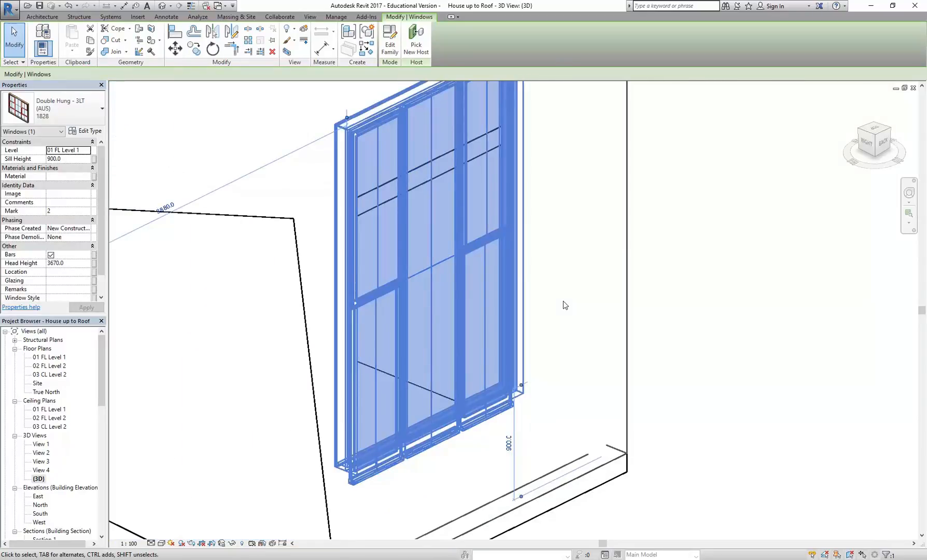
left_click(564, 305)
Step: Examine the sashes and frame of the rear gable wall's window close up to check which way it faces
scroll(483, 197, "up", 5)
scroll(488, 300, "up", 2)
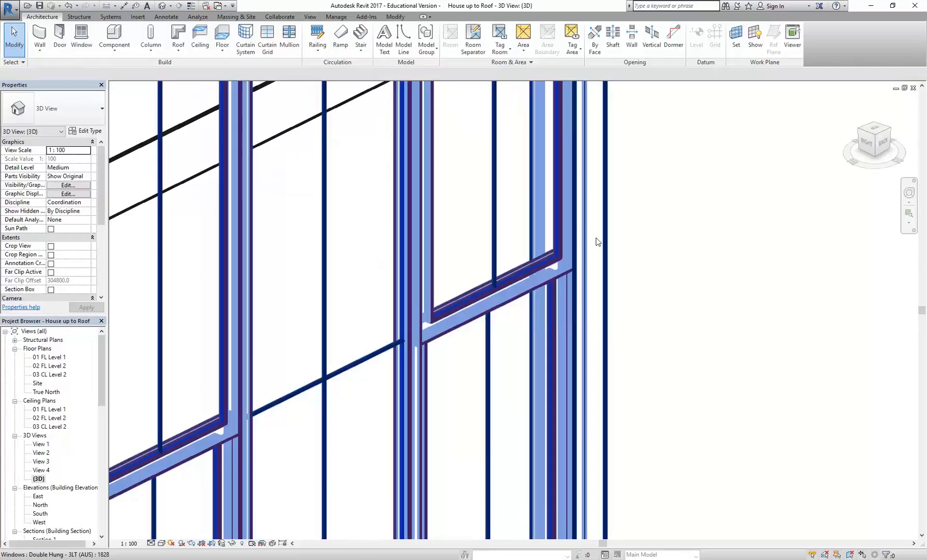
scroll(521, 229, "up", 4)
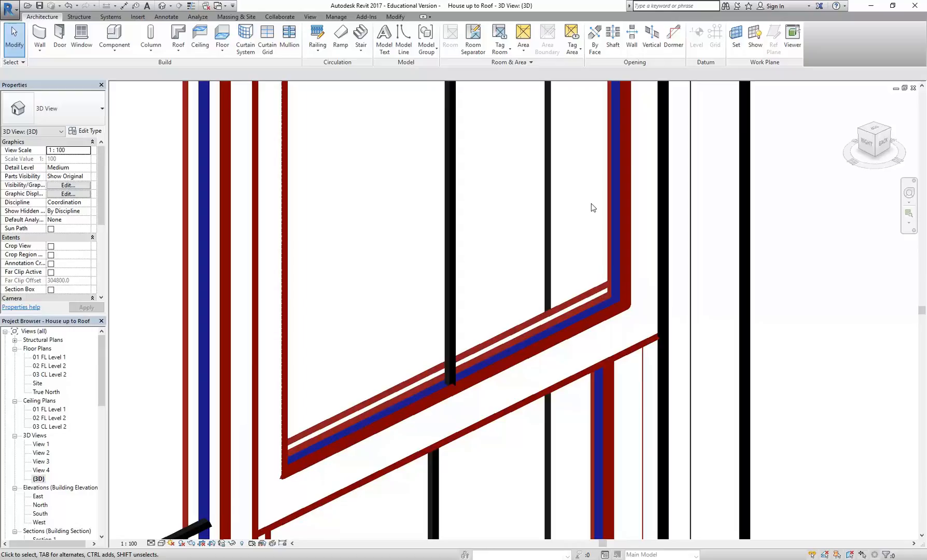
scroll(587, 353, "down", 2)
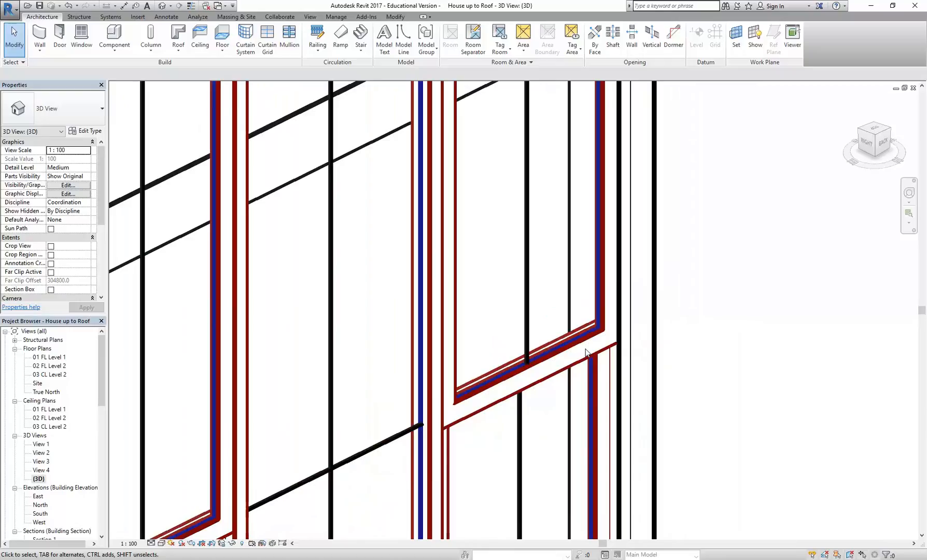
scroll(587, 353, "down", 6)
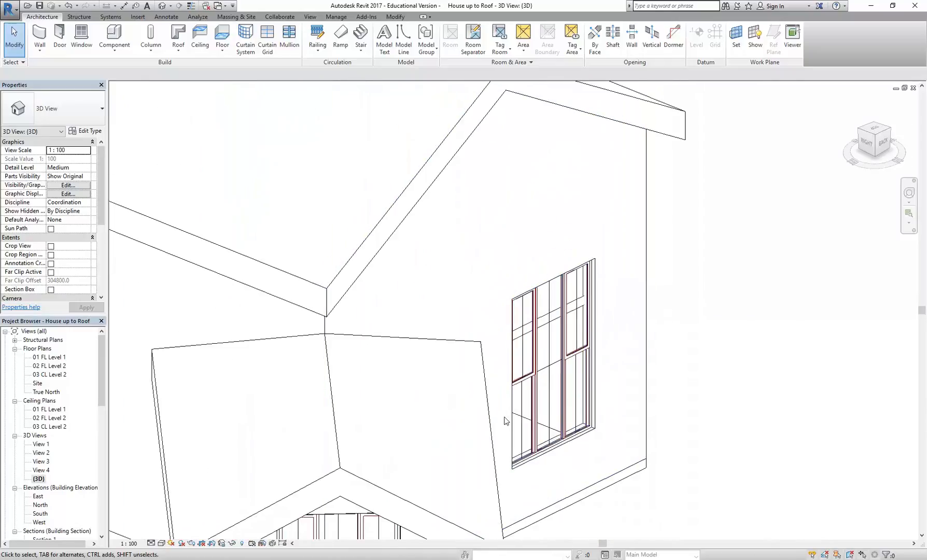
scroll(506, 421, "up", 2)
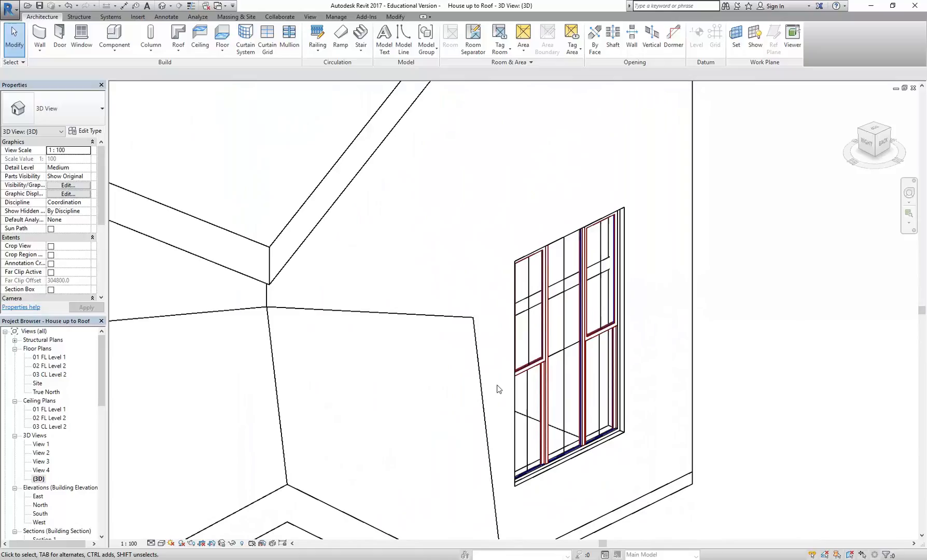
scroll(488, 311, "down", 2)
middle_click_drag(486, 309, 552, 284)
scroll(760, 309, "down", 4)
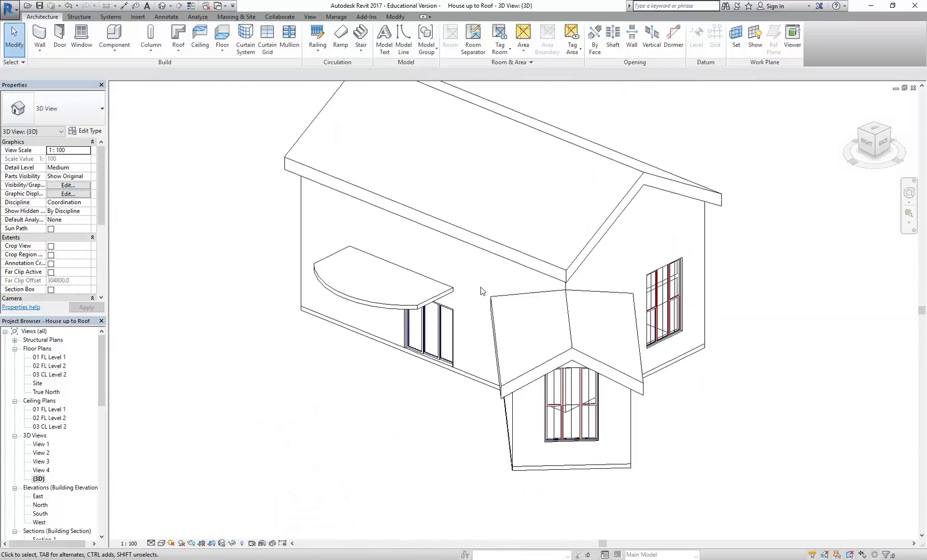
Step: Inspect the angled wing's window and the rear gable window one after the other, and the long wall with the double door
scroll(579, 428, "up", 3)
left_click(582, 425)
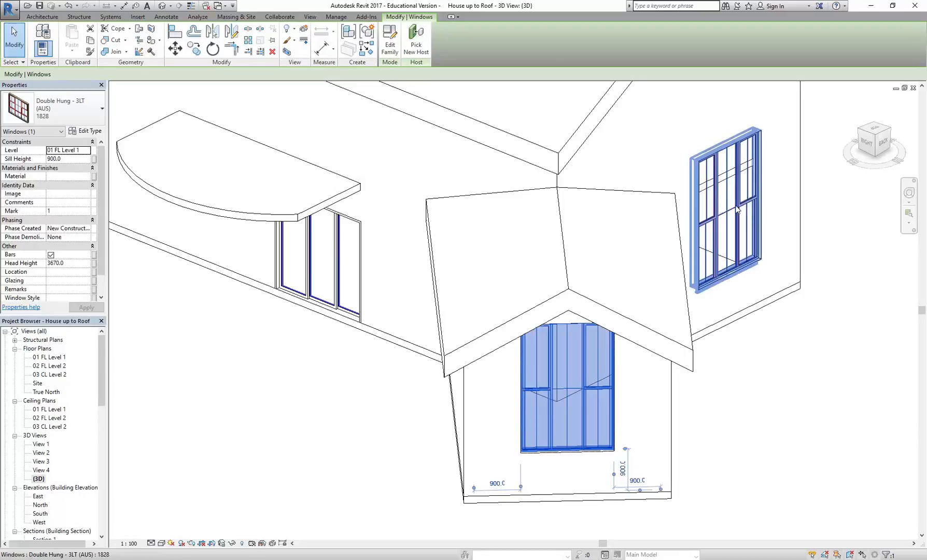
scroll(752, 216, "up", 3)
left_click(586, 283)
scroll(586, 283, "up", 3)
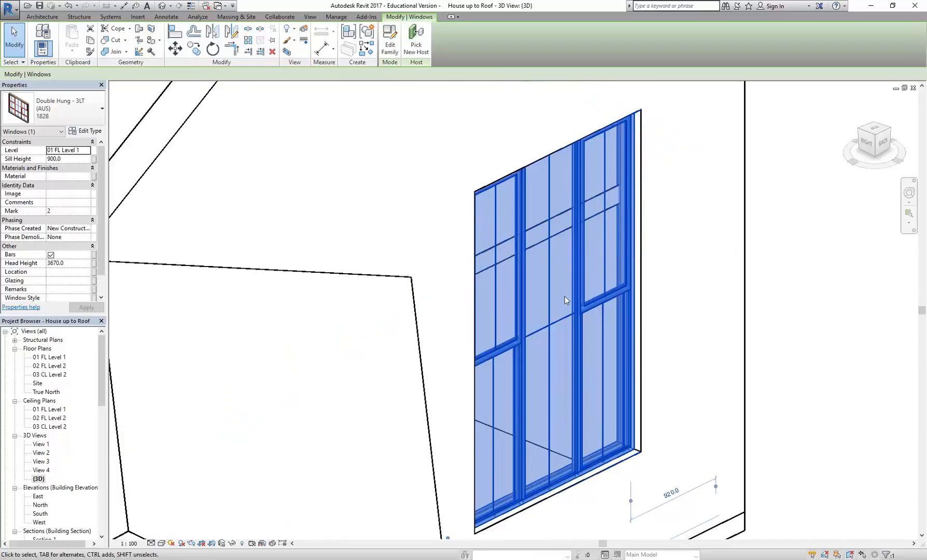
key("Escape")
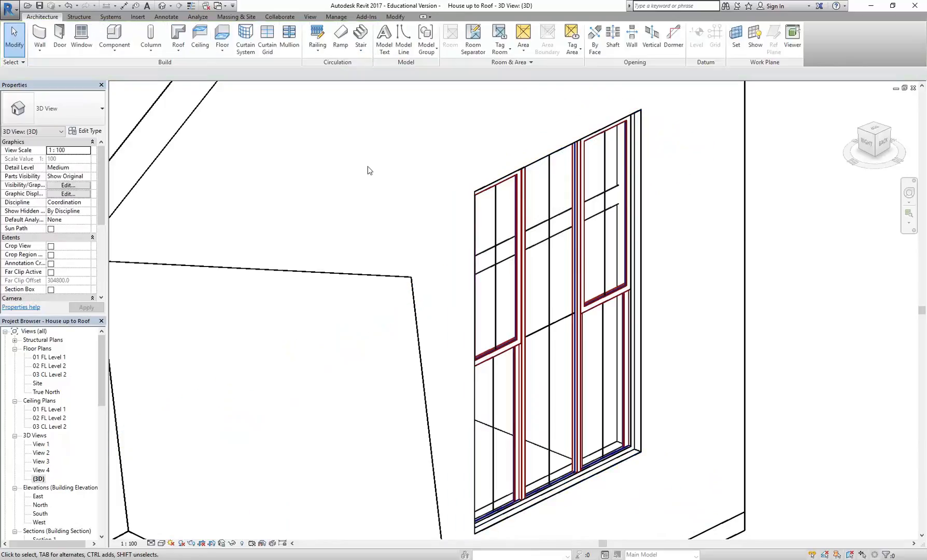
scroll(607, 260, "down", 5)
scroll(607, 260, "down", 3)
middle_click_drag(362, 269, 574, 291, "shift")
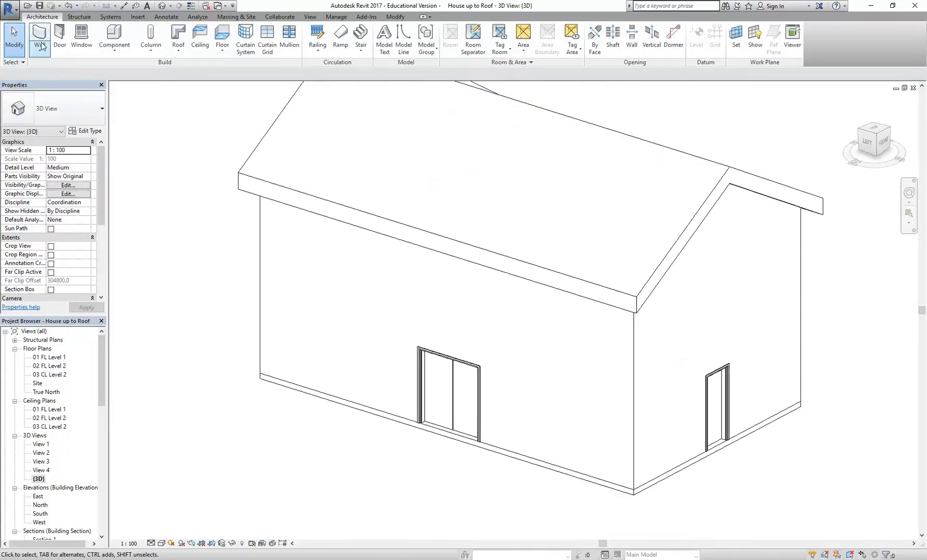
left_click(534, 324)
key("d")
key("r")
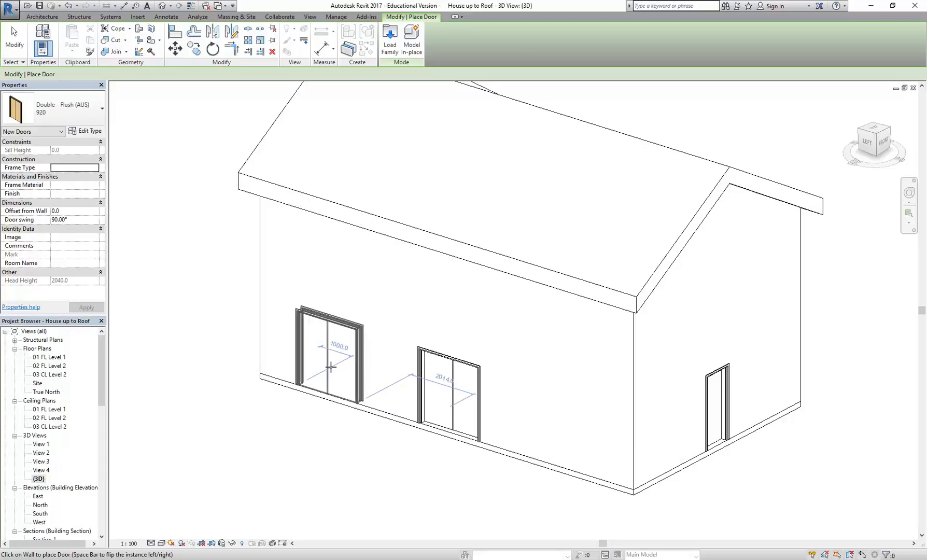
right_click(406, 266)
left_click(416, 277)
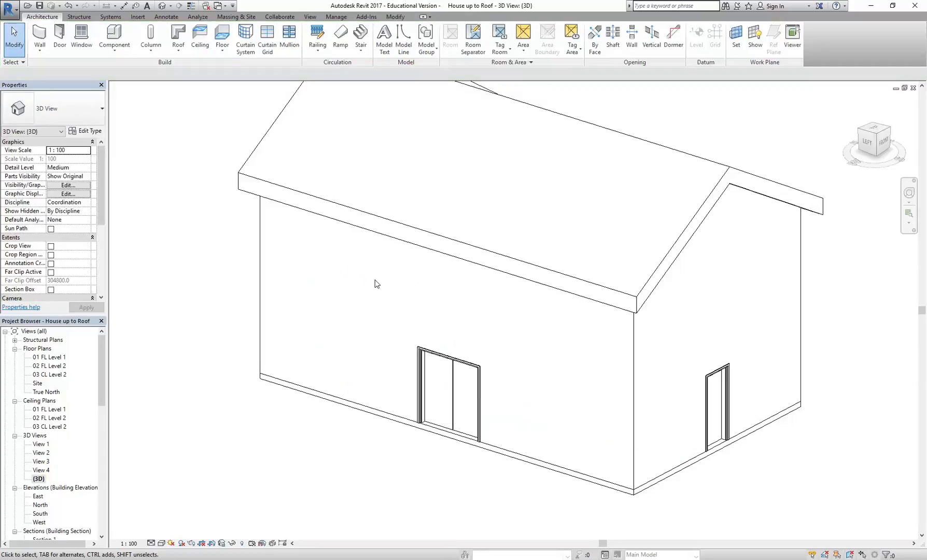
Step: Place an 1828 double hung window on the long left wall, between the rear corner and the double door
left_click(81, 37)
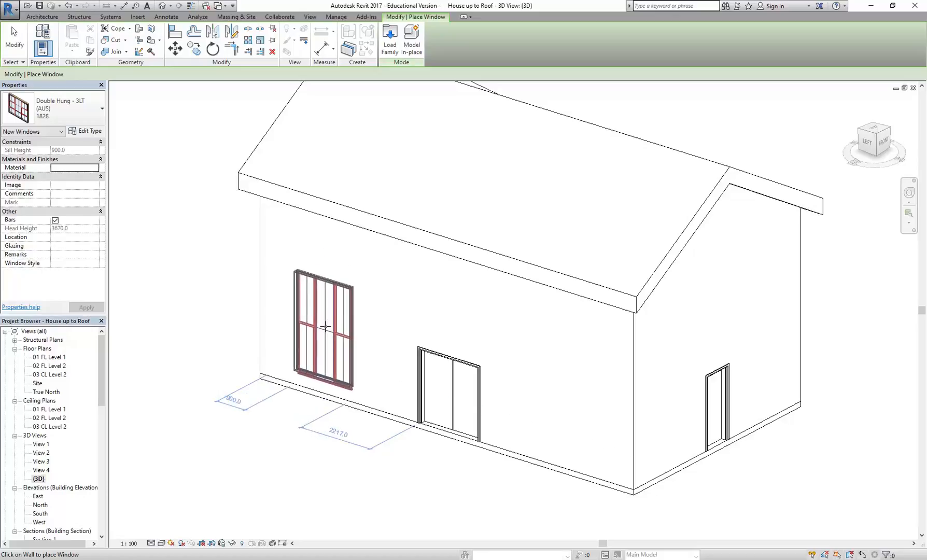
scroll(322, 311, "up", 2)
scroll(320, 328, "up", 3)
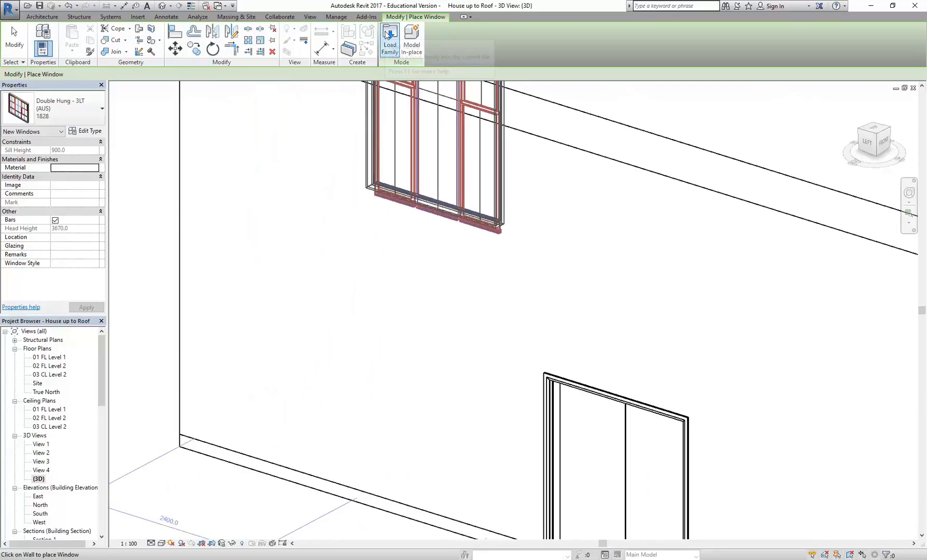
left_click(340, 337)
Step: Place another 1828 double hung window high on the front gable wall, above the single door, and finish window placement
scroll(510, 273, "down", 1)
middle_click_drag(510, 273, 261, 282)
scroll(466, 299, "down", 2)
scroll(467, 299, "down", 1)
middle_click_drag(467, 299, 246, 304)
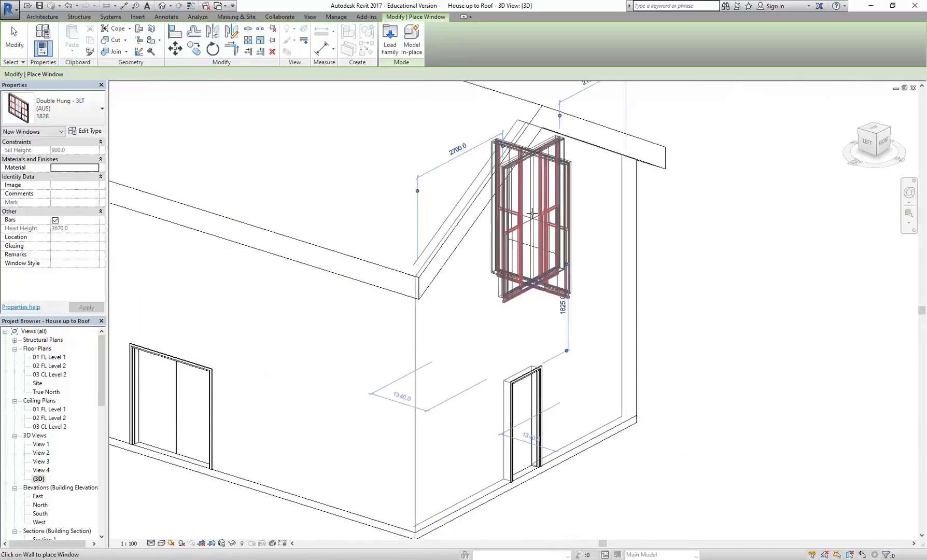
left_click(534, 217)
right_click(373, 167)
left_click(396, 171)
Step: Place a Double - Flush (AUS) 920 door on the upper level of the long wall, opening onto the curved balcony slab
scroll(456, 223, "down", 3)
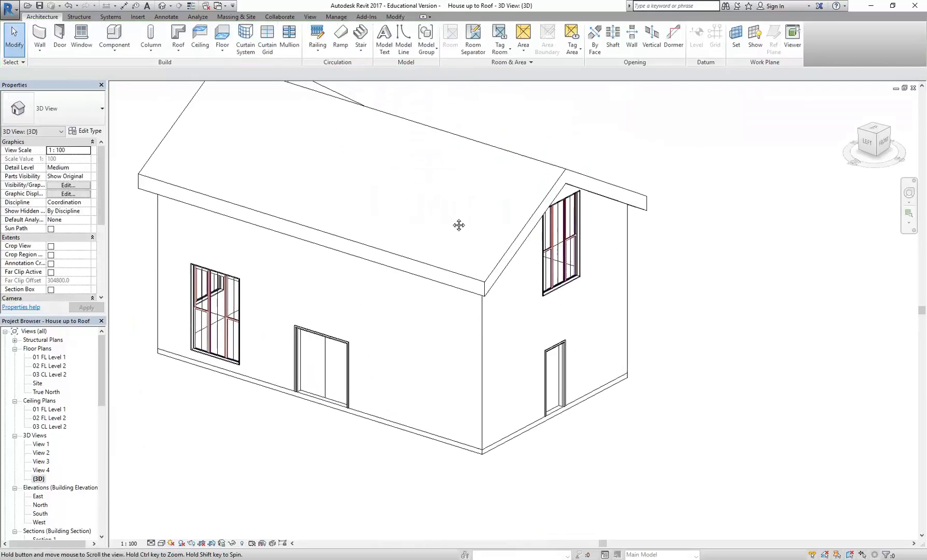
mouse_move(470, 217)
middle_mouse_down("shift")
mouse_move(358, 228)
mouse_move(456, 219)
middle_mouse_up("shift")
middle_click_drag(595, 265, 391, 316, "shift")
left_click(60, 36)
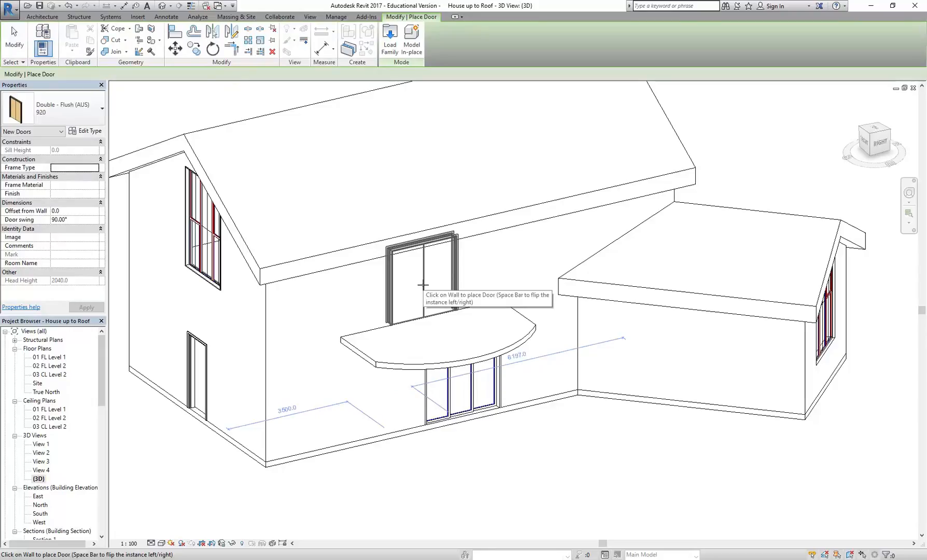
left_click(423, 284)
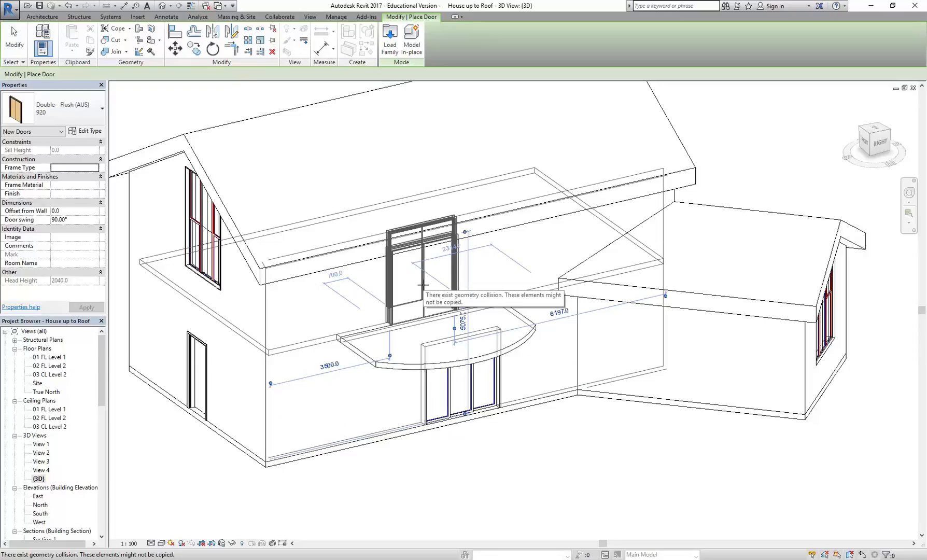
key("Escape")
scroll(433, 289, "down", 2)
middle_click_drag(439, 296, 463, 310)
scroll(443, 313, "up", 1)
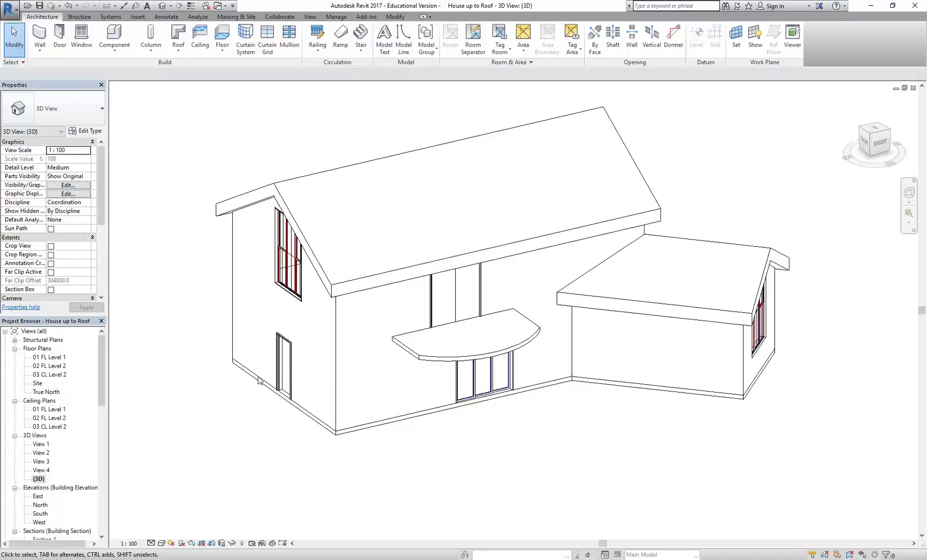
Step: Open the 01 FL Level 1 floor plan and load the Sofa-Pensi component from the library's Furniture/Seating folder
double_click(49, 357)
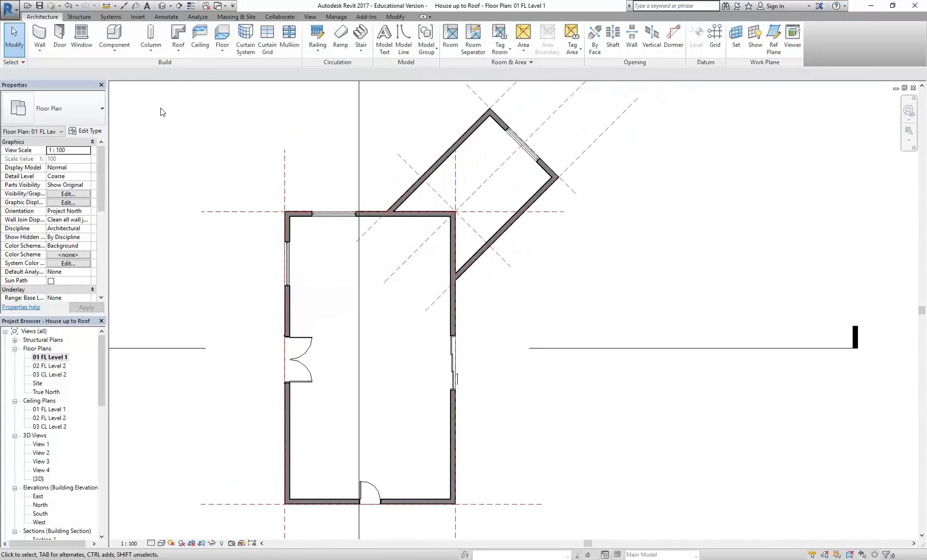
left_click(115, 31)
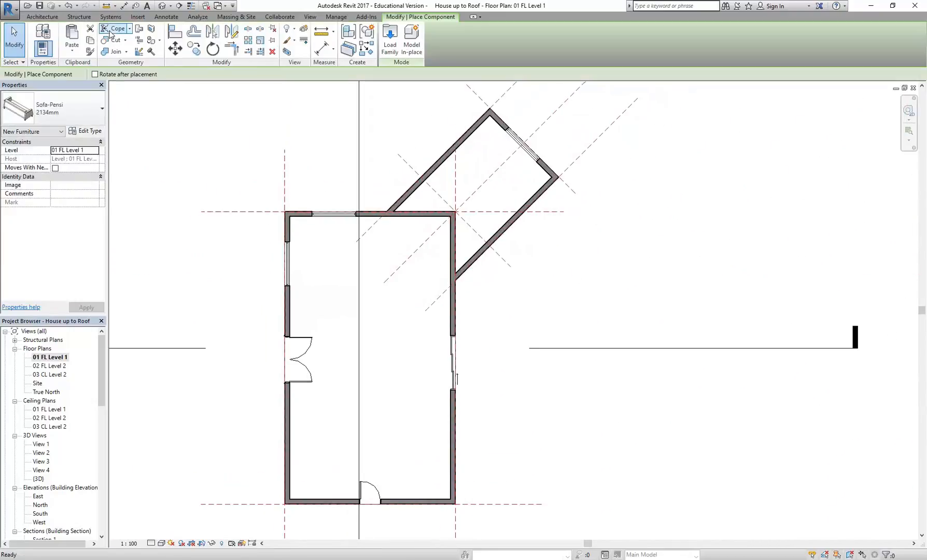
left_click(390, 46)
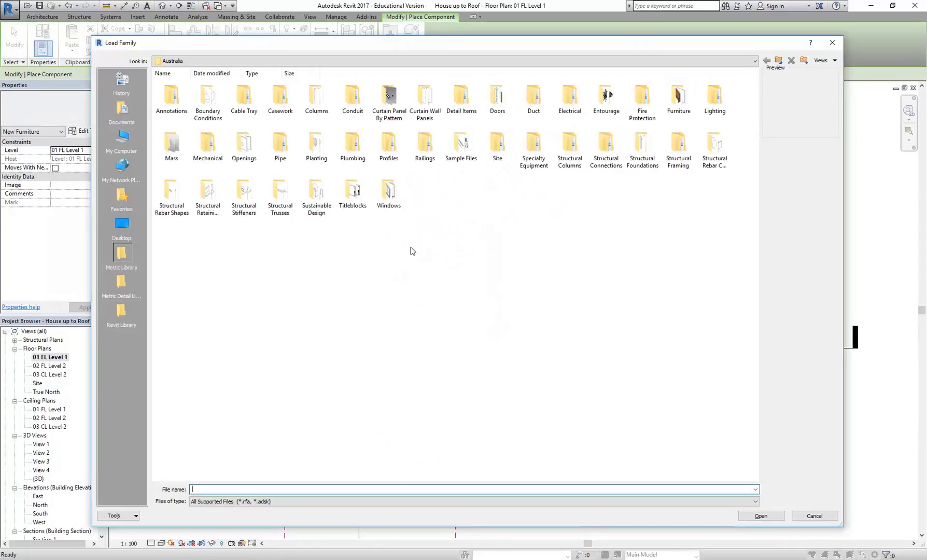
double_click(678, 97)
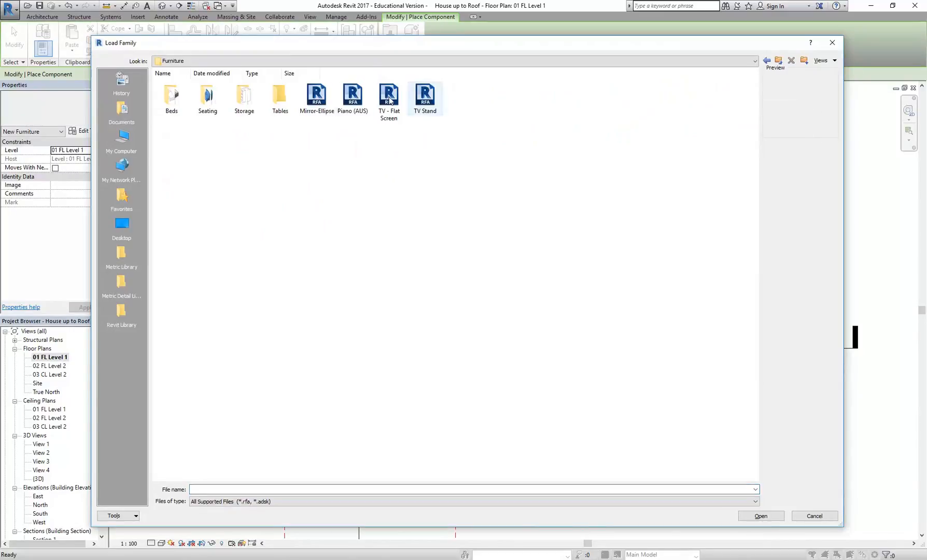
double_click(210, 97)
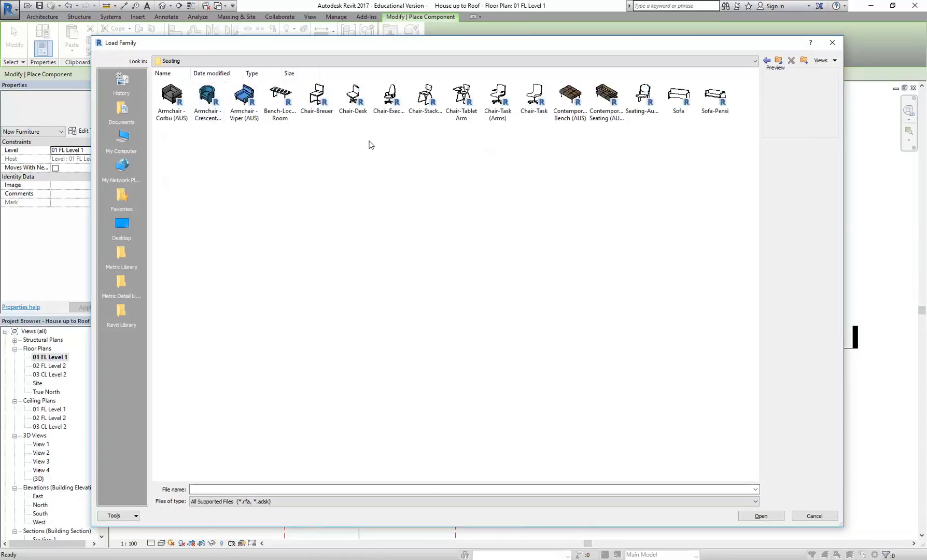
left_click(716, 96)
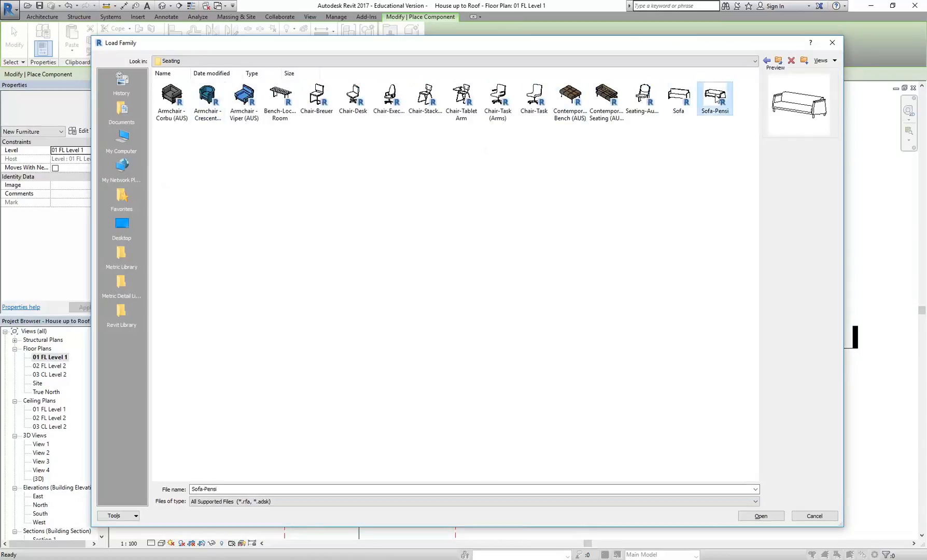
left_click(776, 520)
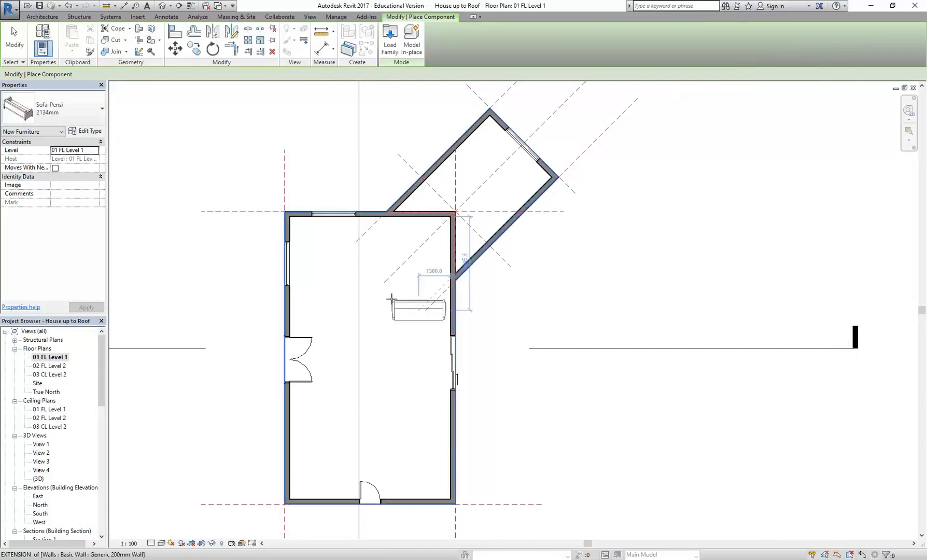
Step: Place two 2134mm Sofa-Pensi sofas facing each other in the rear half of the main room, the first 1300 mm from the rear wall
scroll(361, 250, "up", 3)
left_click(371, 245)
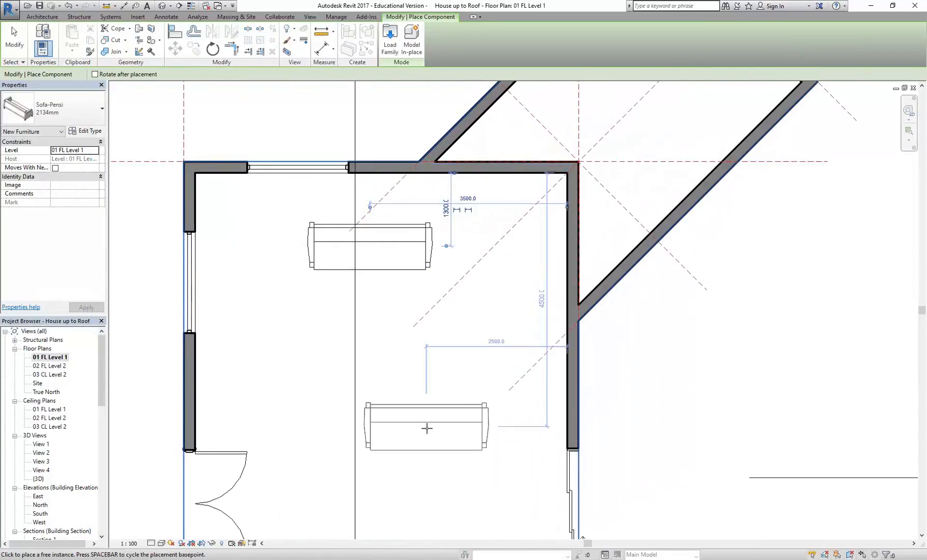
middle_click_drag(426, 428, 394, 290)
key("space")
key("space")
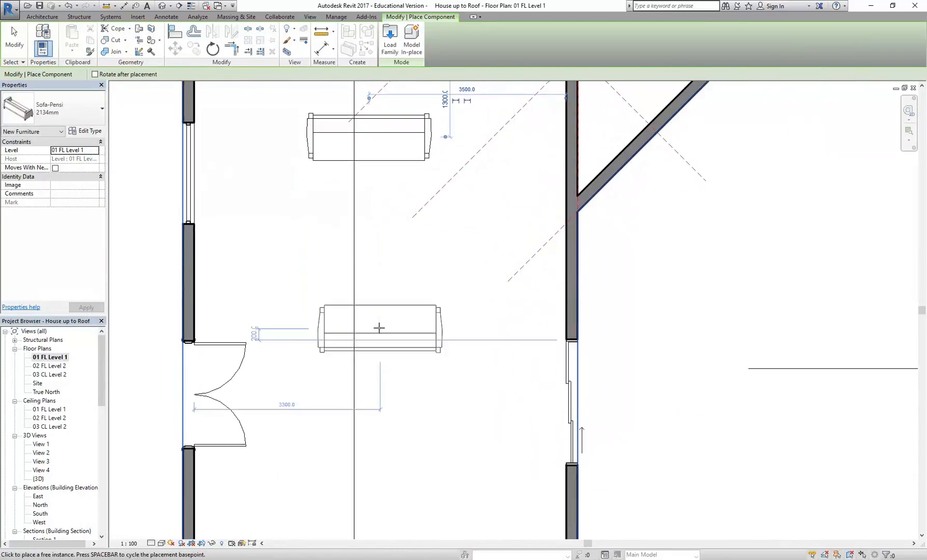
key("space")
key("space")
key("space")
key("space")
left_click(367, 319)
key("Escape")
scroll(389, 283, "down", 2)
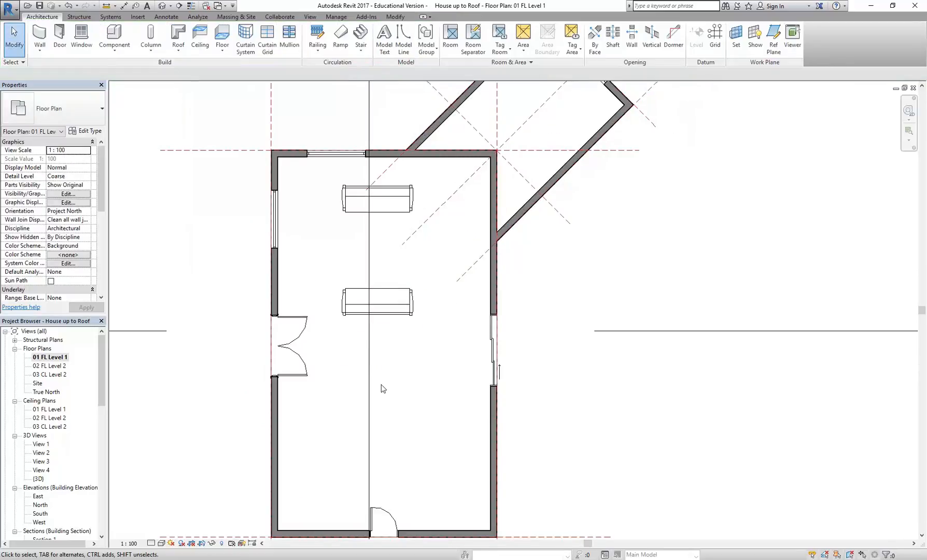
scroll(381, 389, "down", 3)
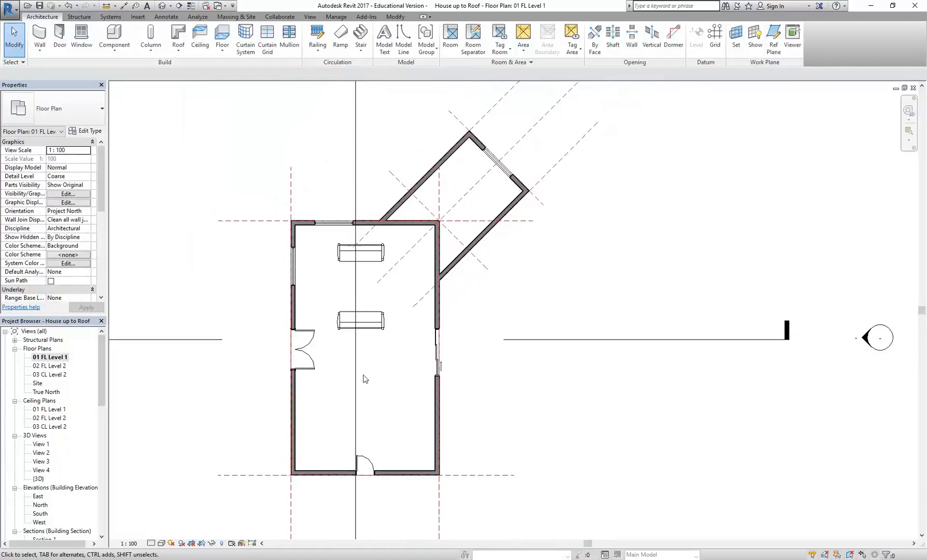
left_click(821, 559)
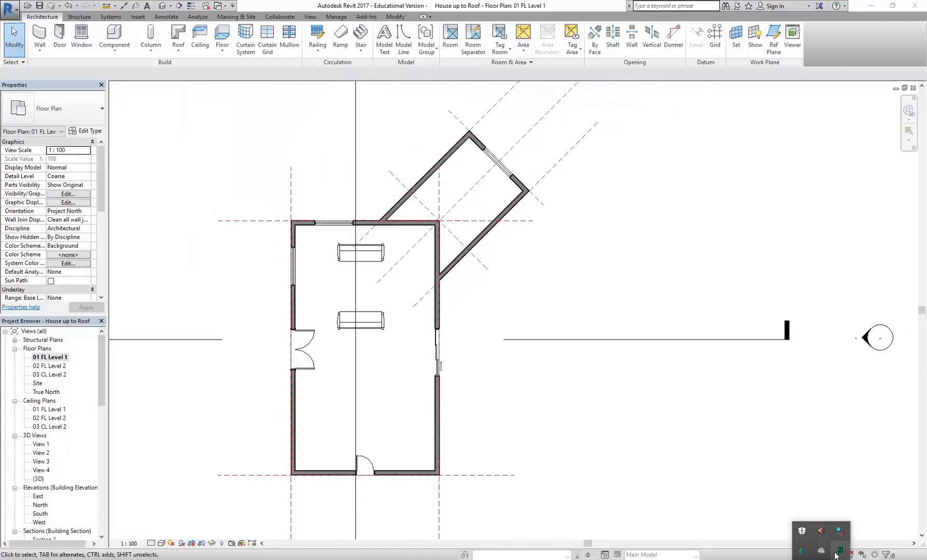